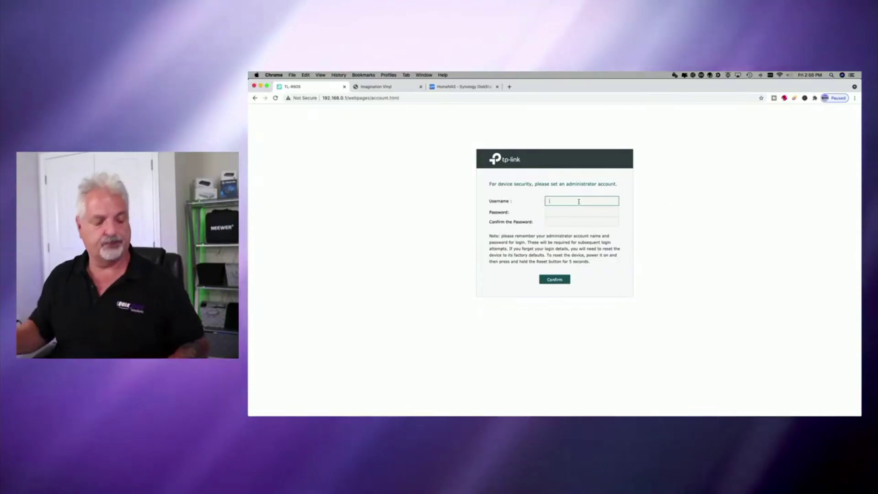
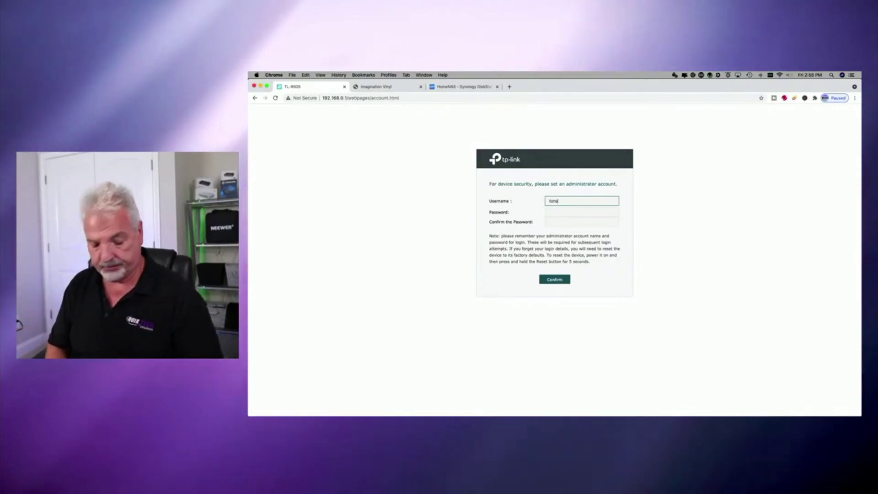
# Create the administrator account with a chosen username and password.
pyautogui.press('Tab')
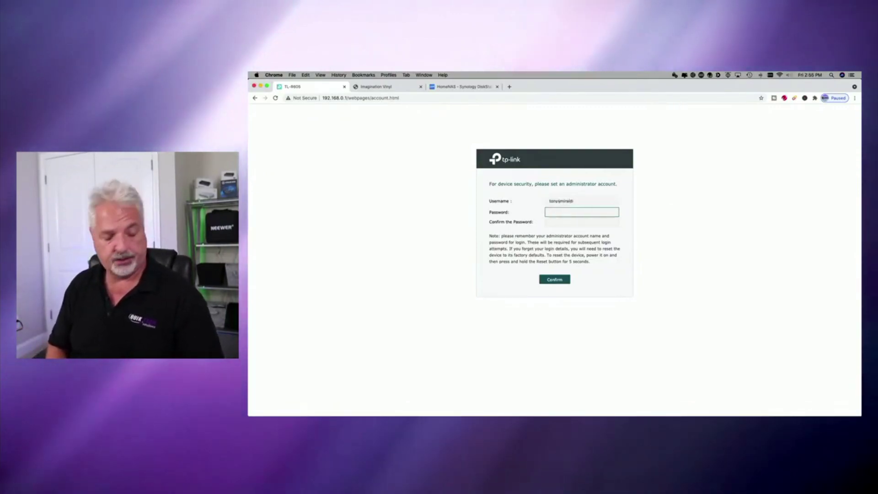
pyautogui.write('****')
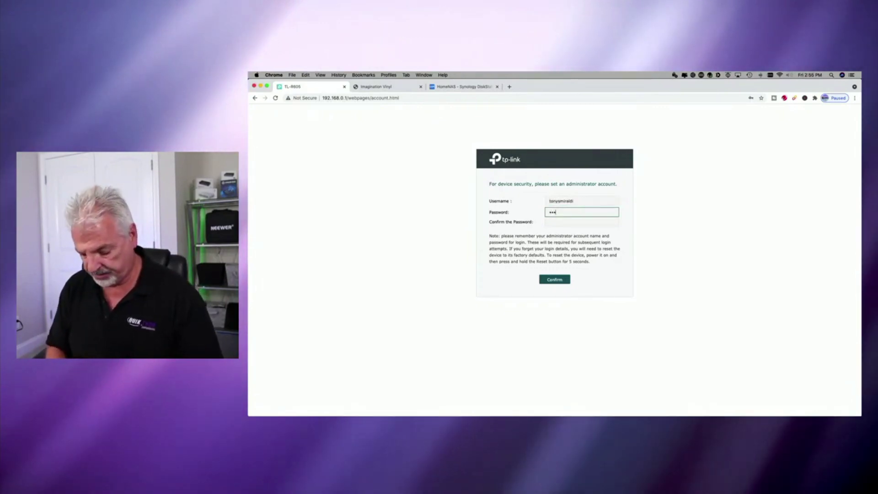
pyautogui.write('****')
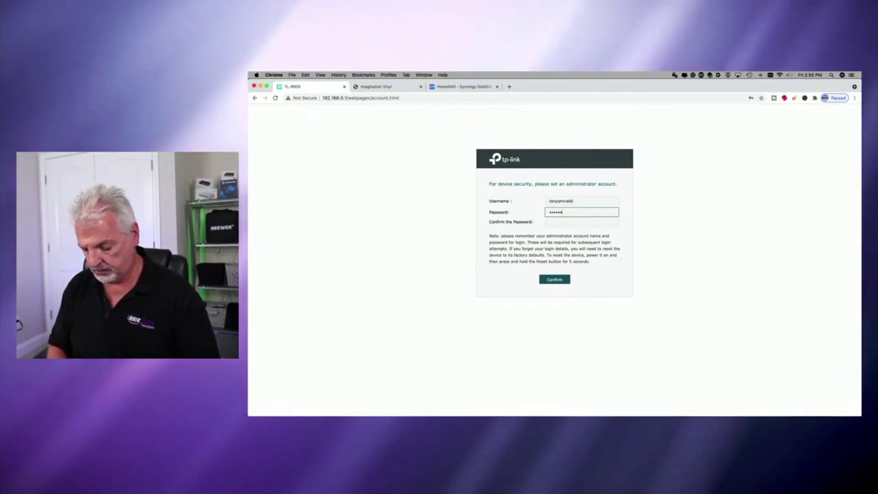
pyautogui.press('Tab')
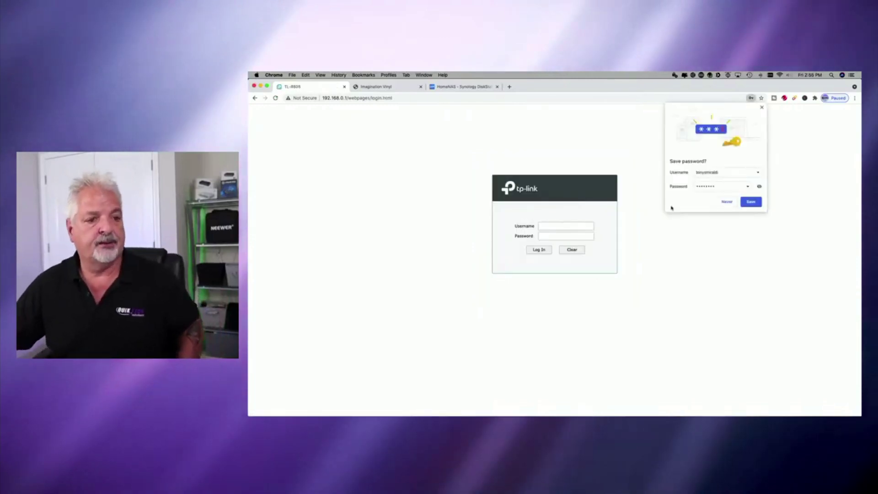
# Decline saving the password, then log in with the new administrator username and password.
pyautogui.click(728, 202)
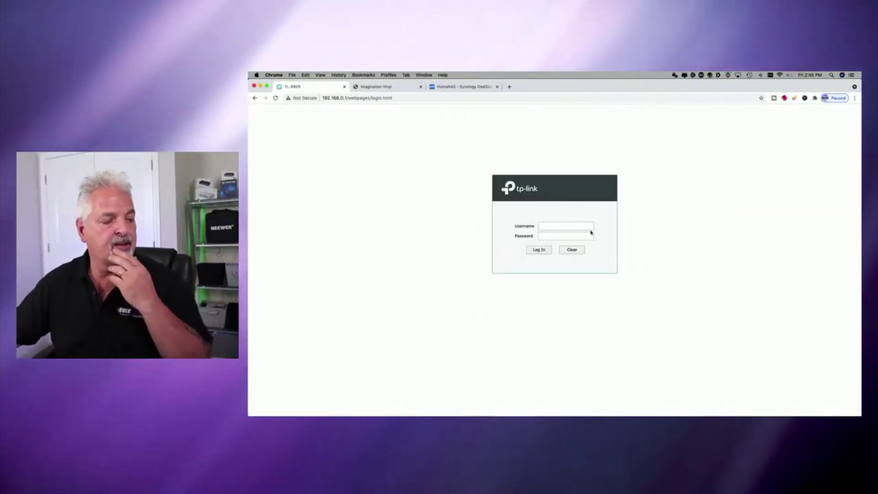
pyautogui.click(552, 226)
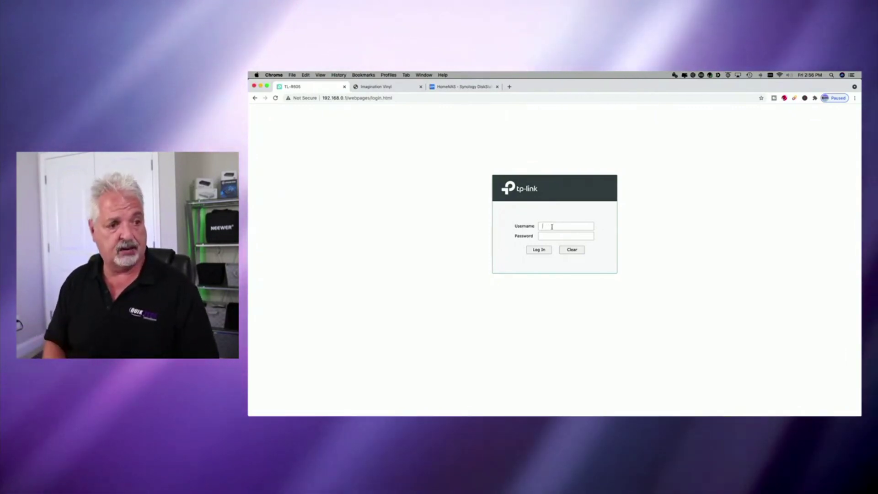
pyautogui.write('ietvisn')
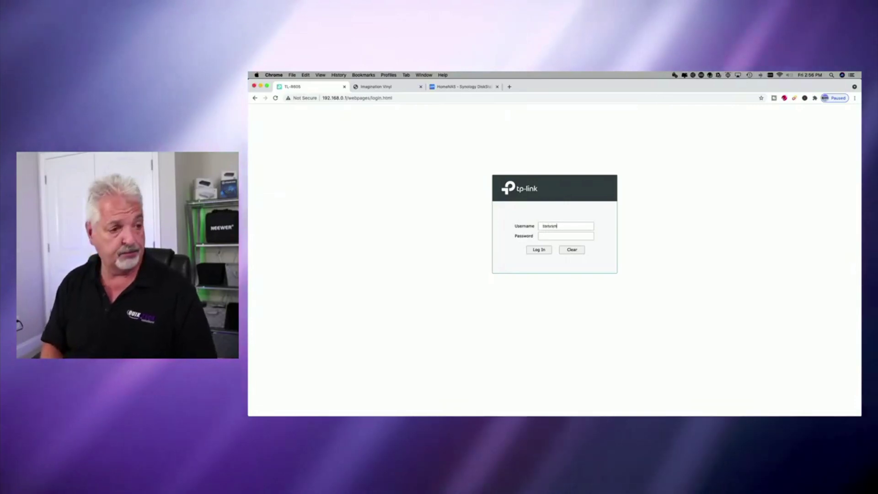
pyautogui.write('raldi')
pyautogui.press('Tab')
pyautogui.write('••••')
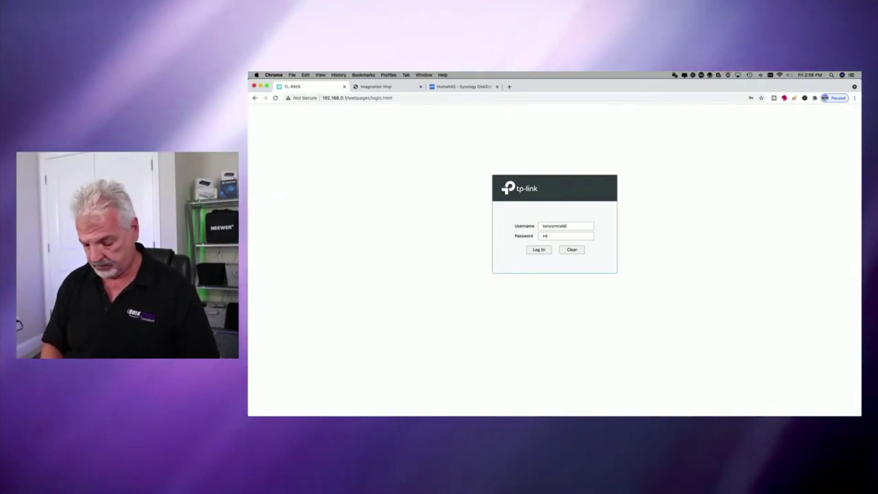
pyautogui.write('•••••')
pyautogui.press('Return')
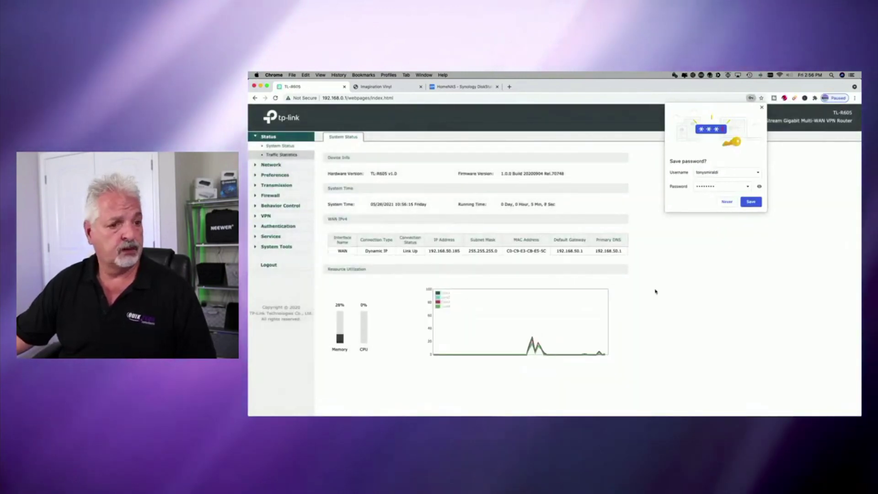
# Refuse Chrome's password save, zoom System Status to 125%, and scroll through its WAN and resource info.
pyautogui.click(726, 202)
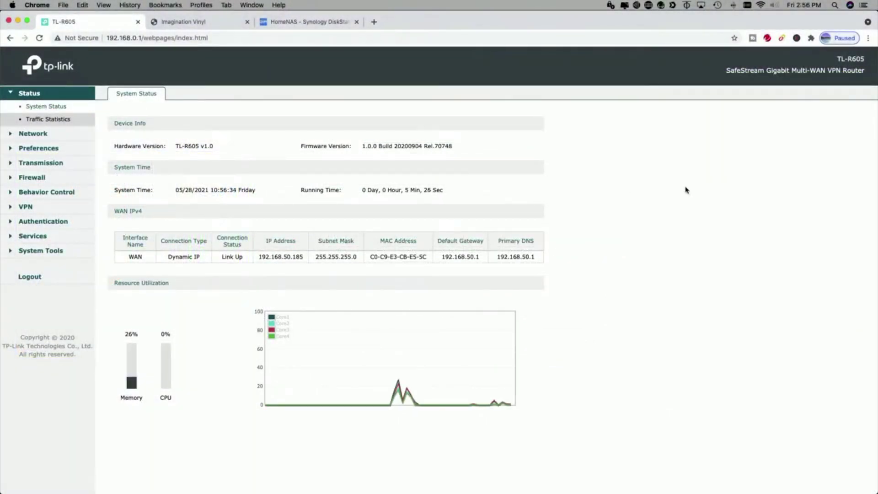
pyautogui.press('super+equal')
pyautogui.press('super+equal')
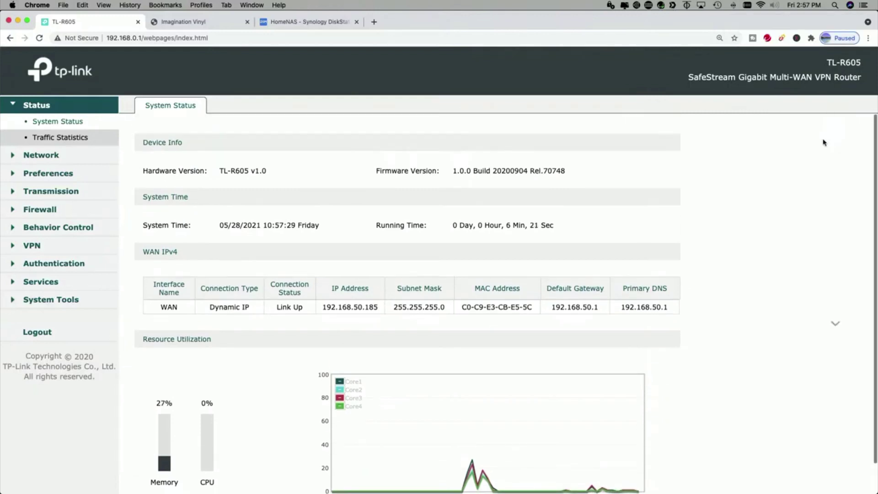
pyautogui.scroll(-2, 824, 142)
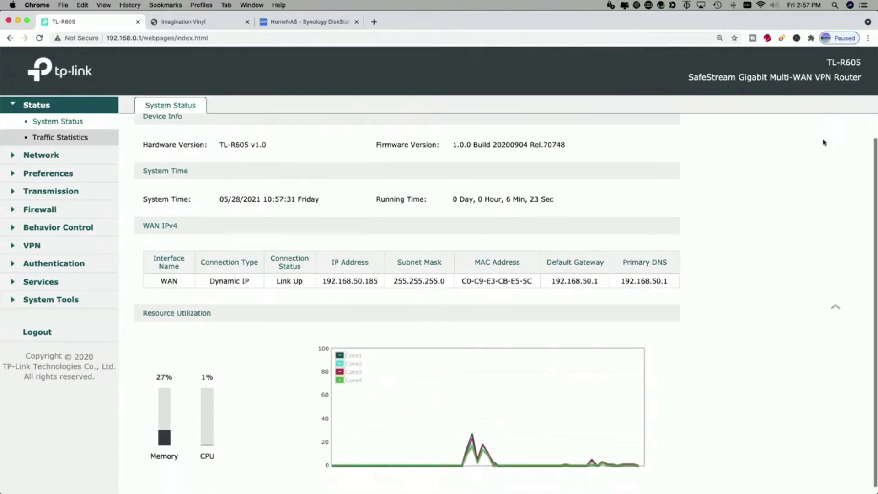
pyautogui.scroll(2, 824, 142)
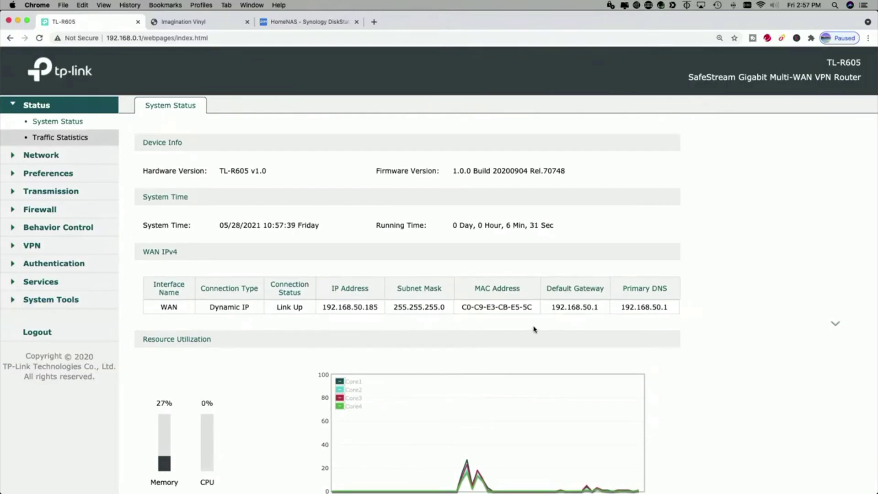
pyautogui.scroll(-2, 771, 329)
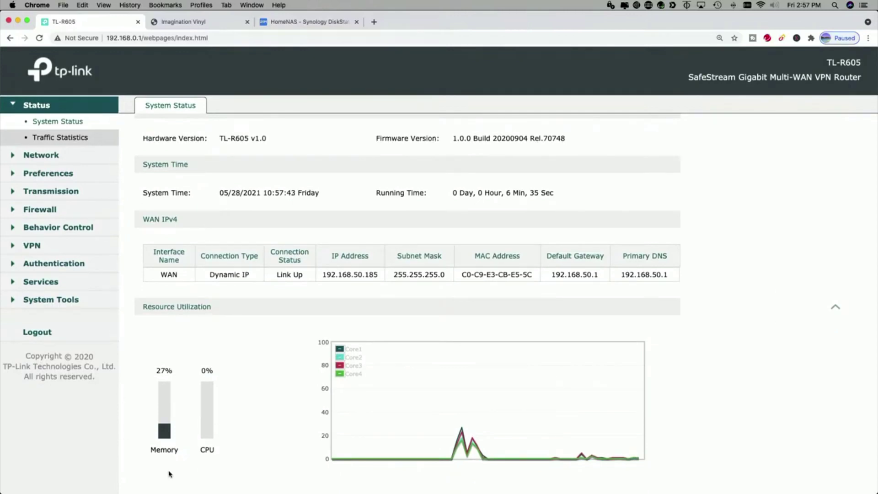
pyautogui.scroll(2, 242, 455)
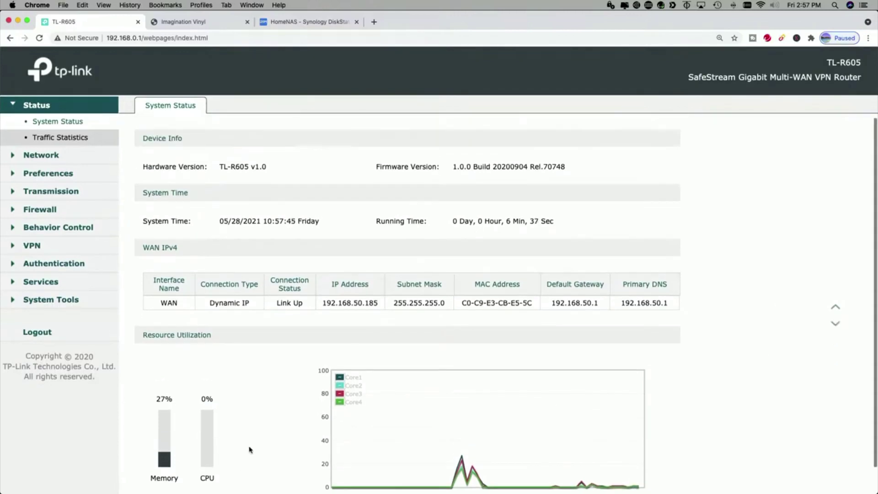
# Go to Traffic Statistics and switch to the IP Statistics view.
pyautogui.click(50, 138)
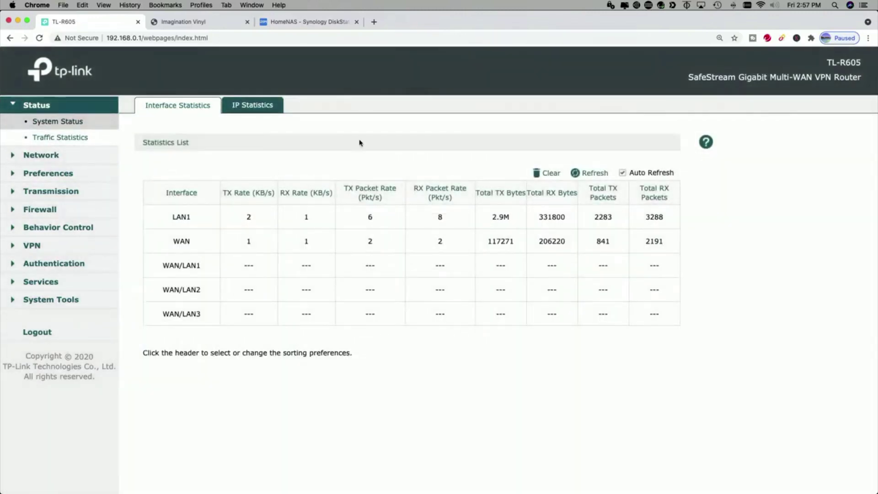
pyautogui.click(238, 107)
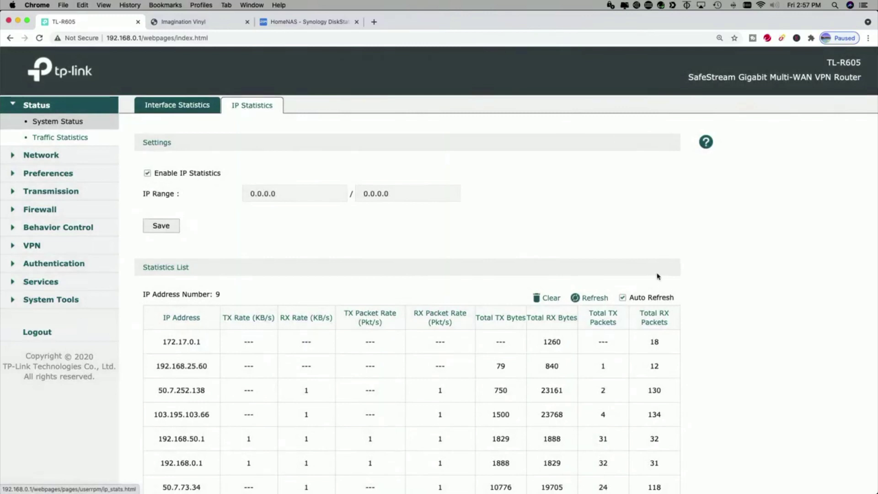
pyautogui.scroll(-3, 755, 282)
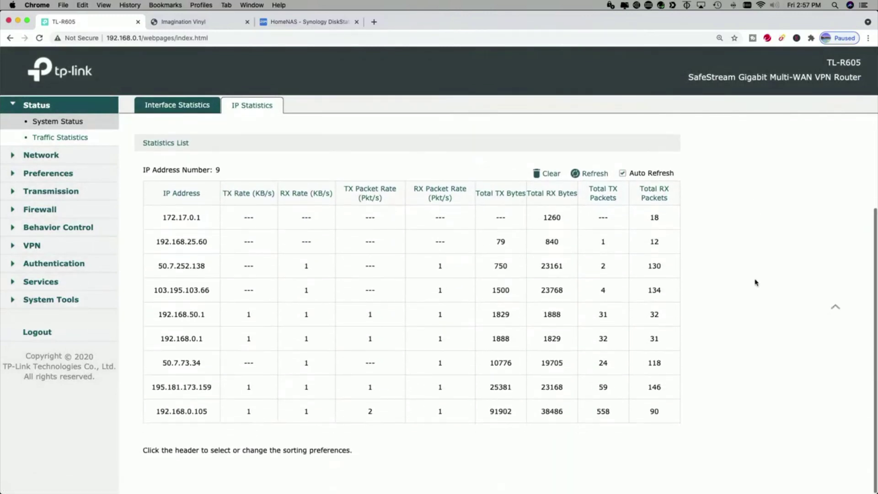
pyautogui.scroll(3, 756, 282)
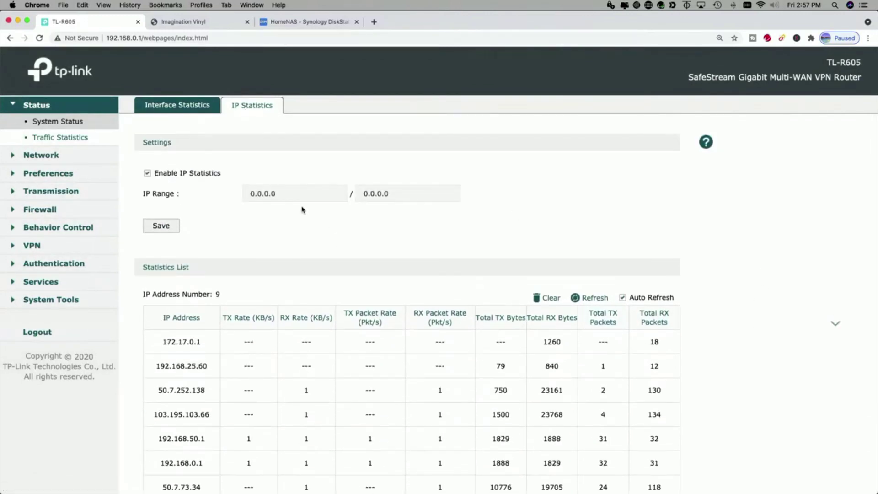
# Replace the IP Range start address 0.0.0.0 with 192.168.50.0, fixing a mistyped slash.
pyautogui.click(295, 194)
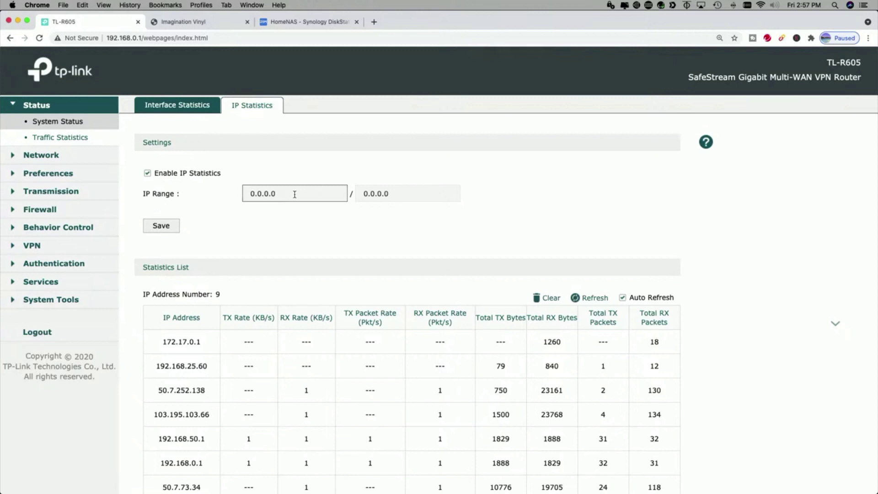
pyautogui.moveTo(295, 194); pyautogui.dragTo(219, 191)
pyautogui.write('192/168.50.')
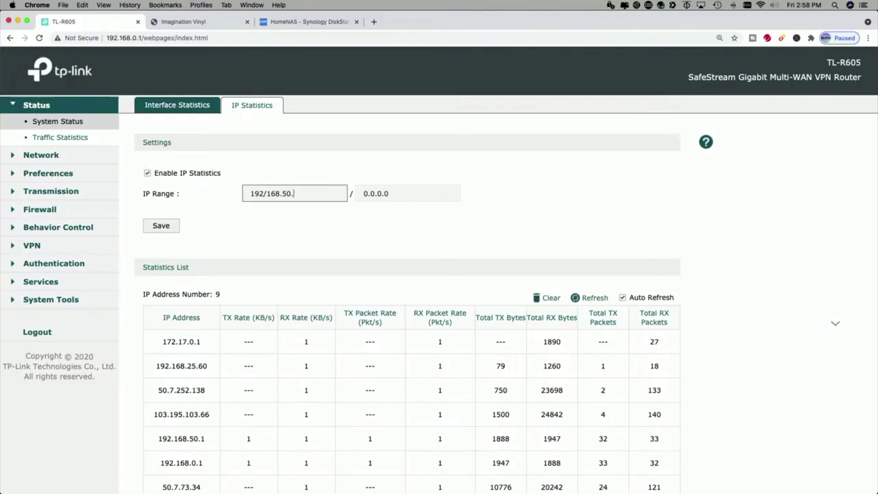
pyautogui.write('0')
pyautogui.press('Tab')
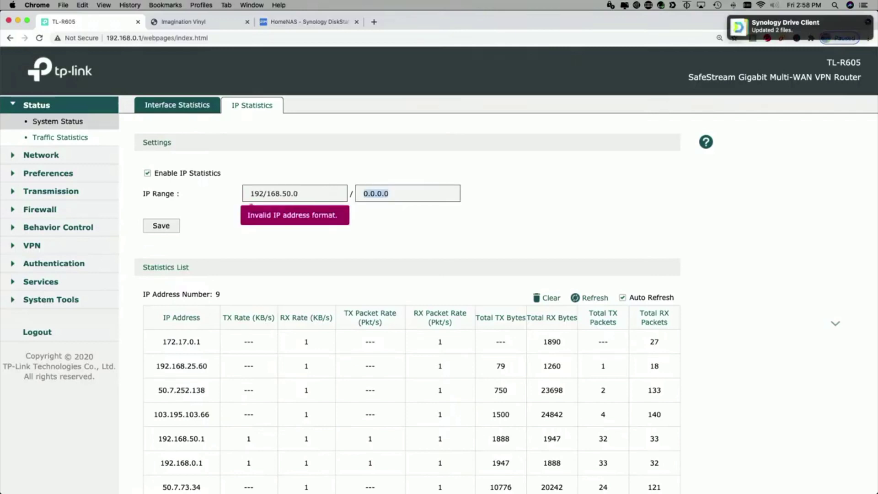
pyautogui.click(268, 193)
pyautogui.press('BackSpace')
pyautogui.write('.')
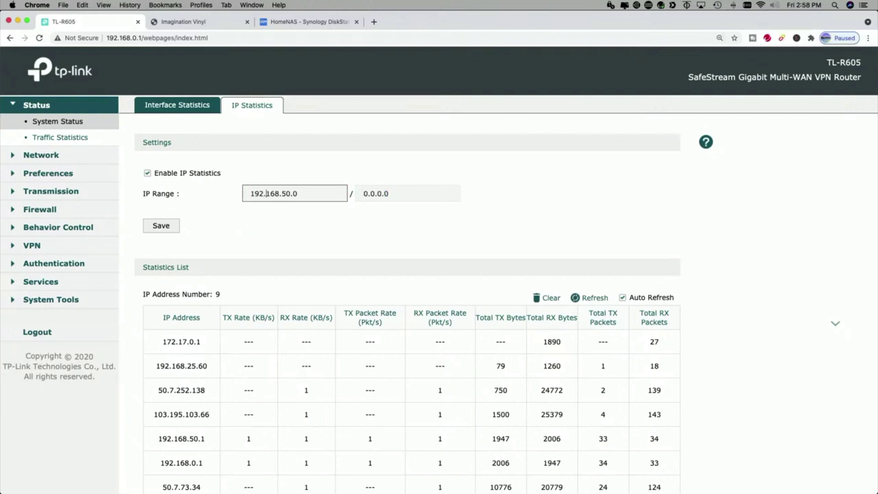
# Enter mask 255.255.255.0, save the range, and refresh the list showing 192.168.50.1.
pyautogui.press('Tab')
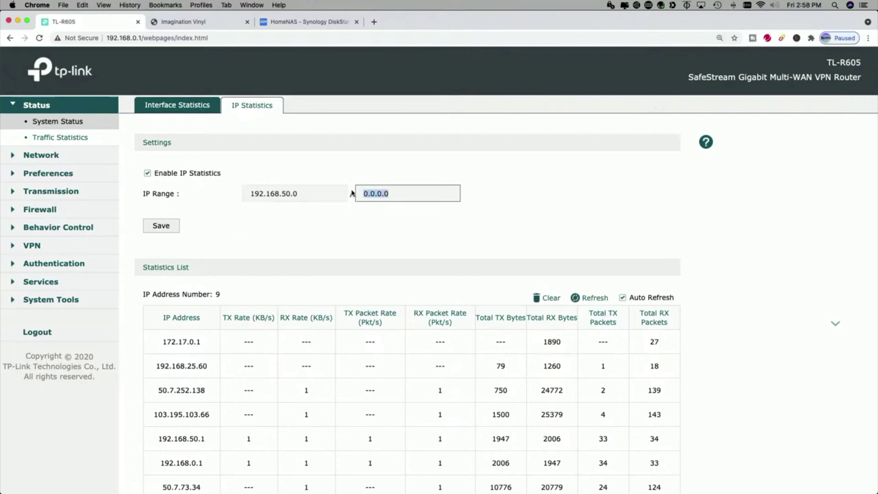
pyautogui.write('255.255.255')
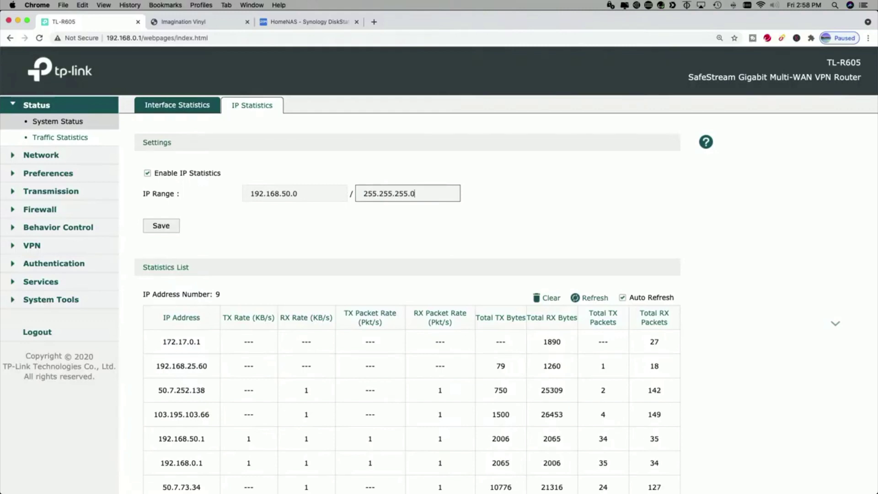
pyautogui.click(161, 225)
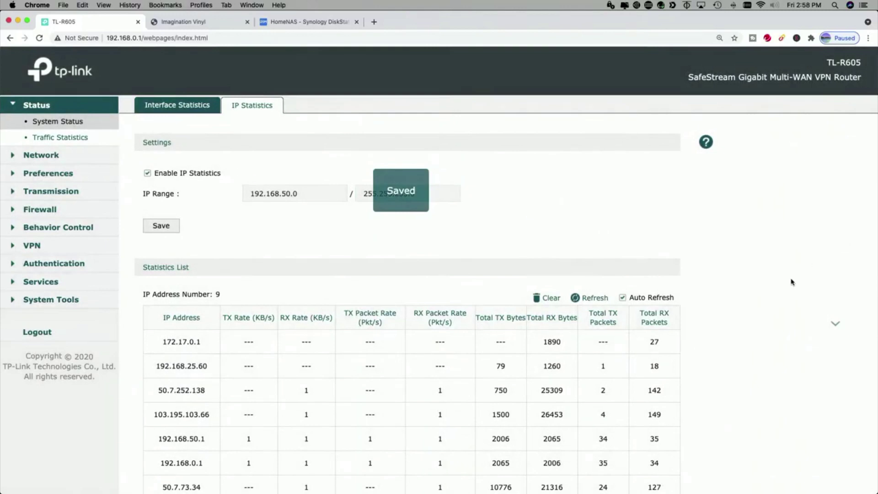
pyautogui.click(594, 300)
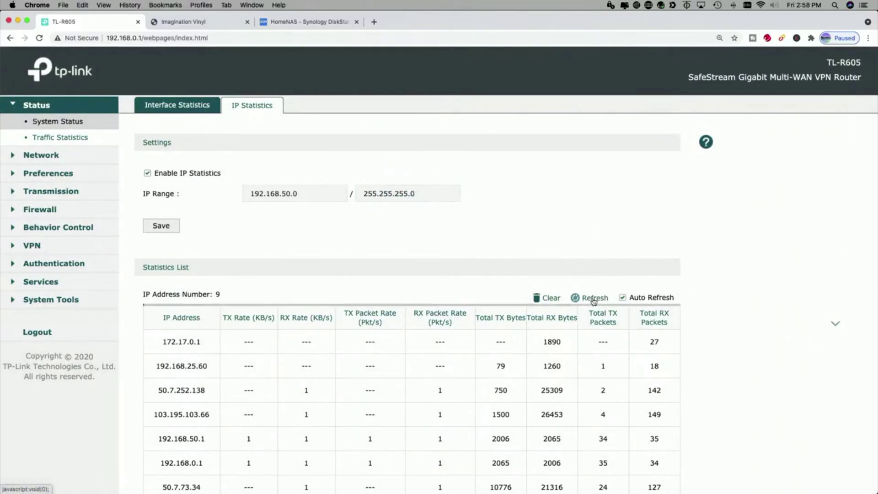
pyautogui.scroll(-5, 740, 298)
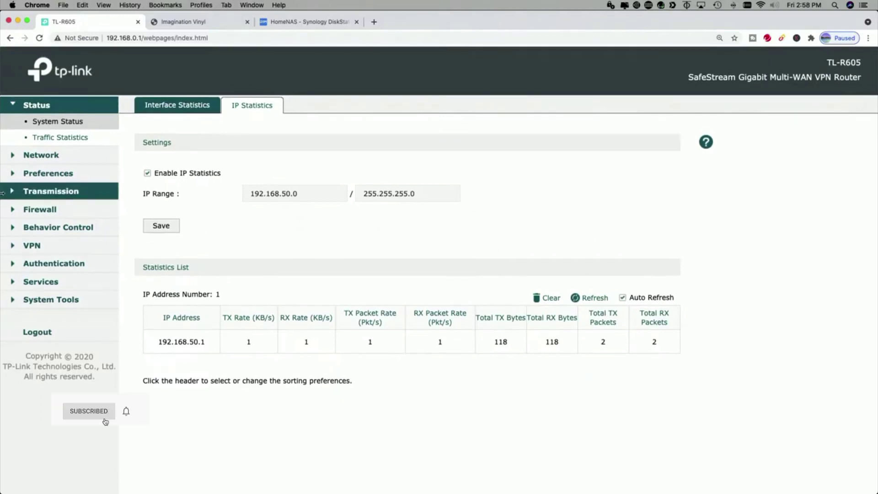
# Open the WAN page and toggle the WAN/LAN1 and third-port WAN options on and back off.
pyautogui.click(40, 158)
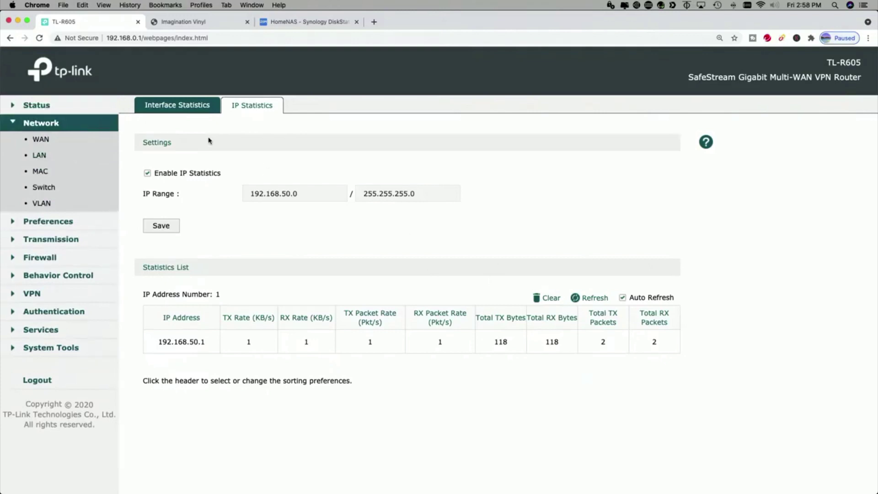
pyautogui.click(44, 142)
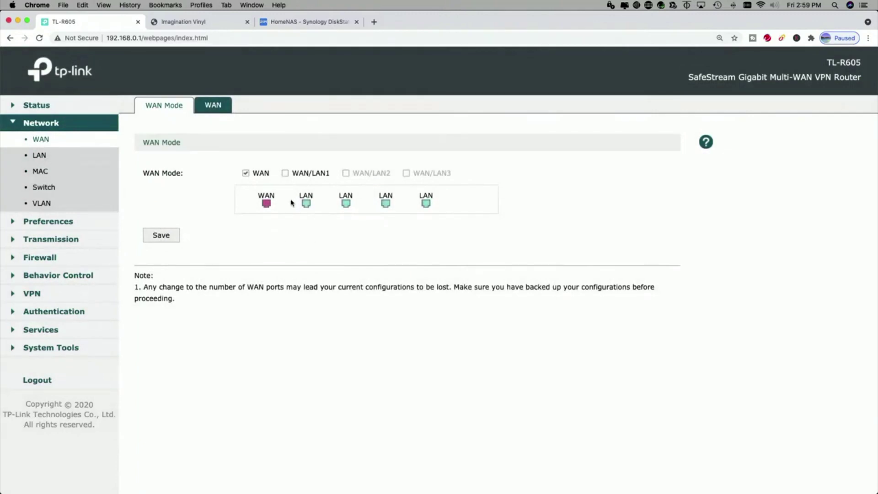
pyautogui.click(286, 174)
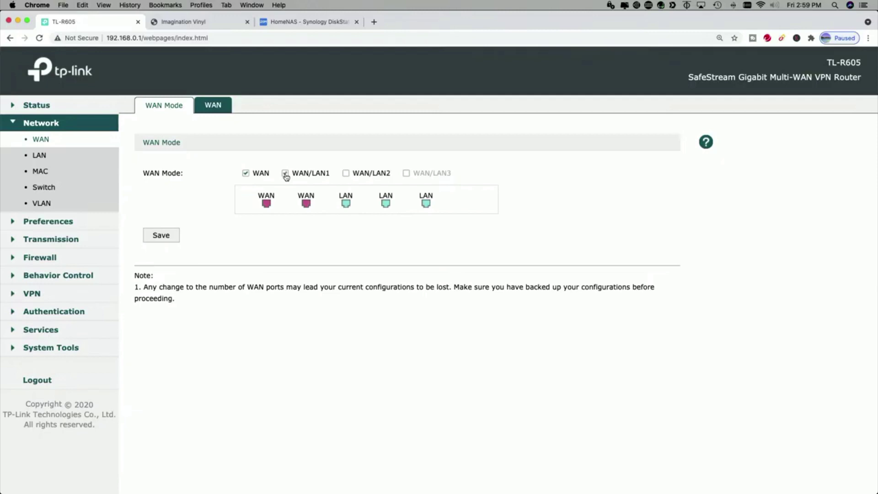
pyautogui.click(347, 174)
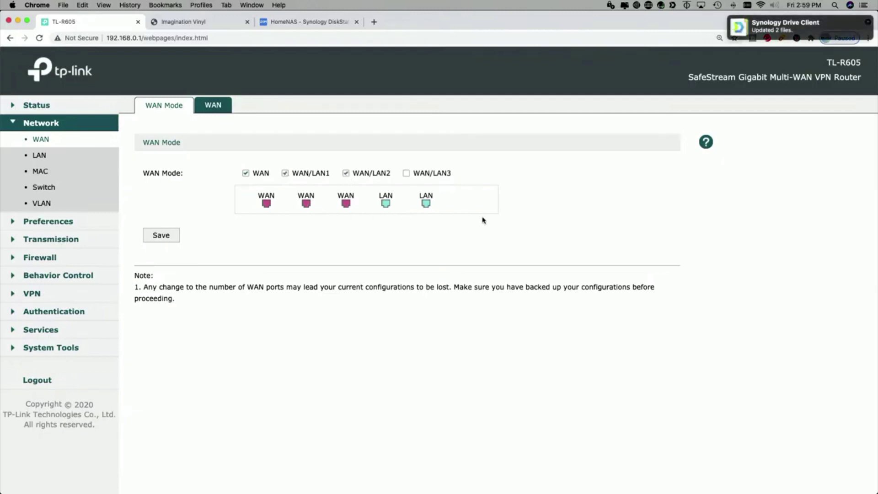
pyautogui.click(346, 174)
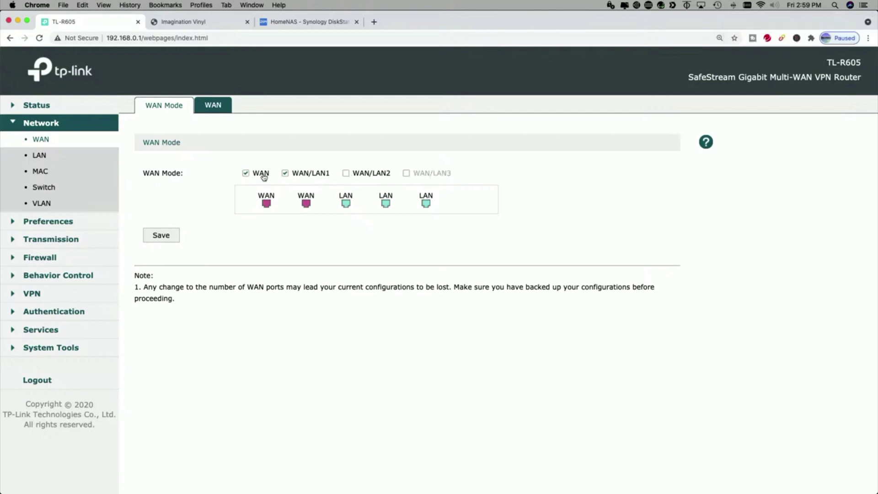
# Check the WAN connection types, keep Dynamic IP, and move on to the LAN settings.
pyautogui.click(286, 174)
pyautogui.click(212, 105)
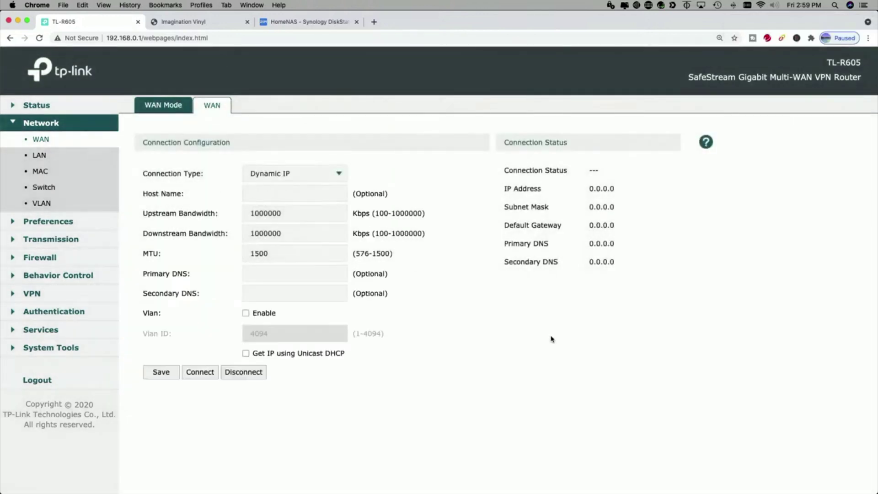
pyautogui.click(339, 177)
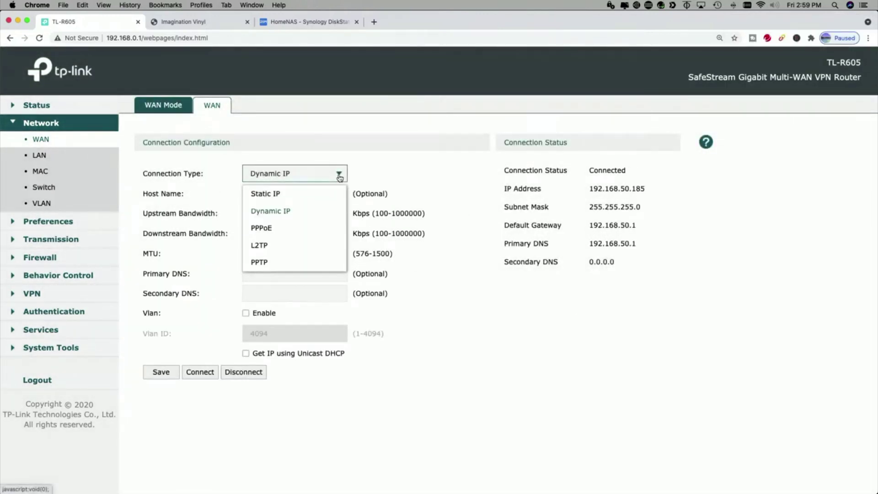
pyautogui.click(434, 169)
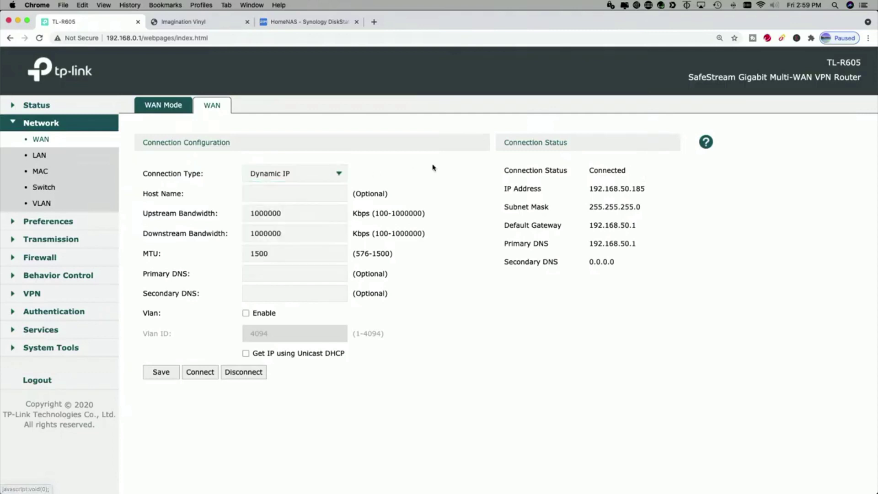
pyautogui.click(42, 156)
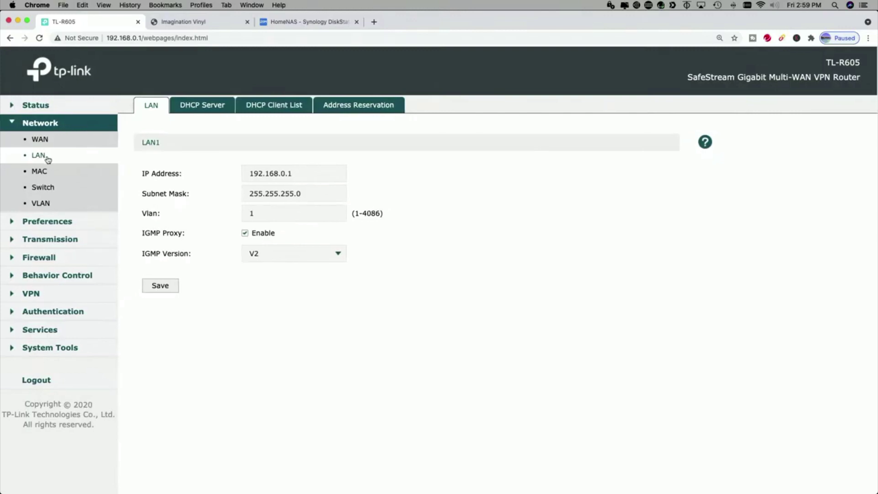
# Look through the MAC, Switch and VLAN pages in the Network section.
pyautogui.click(58, 173)
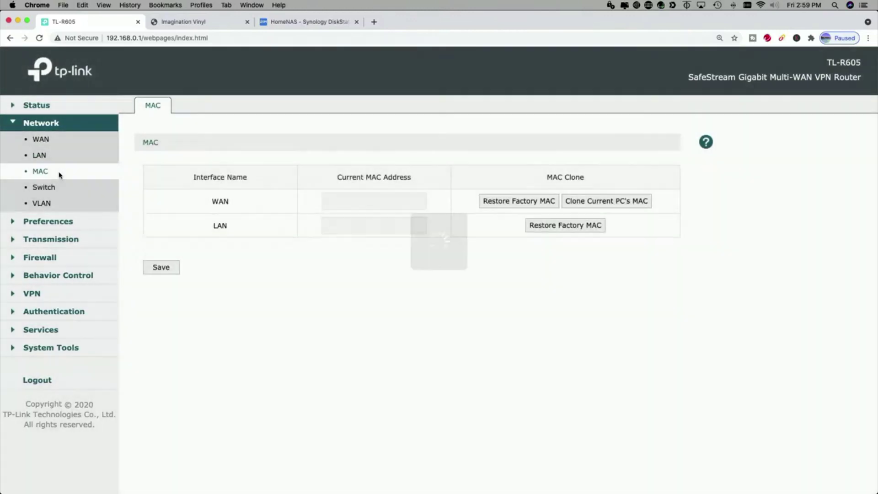
pyautogui.click(59, 189)
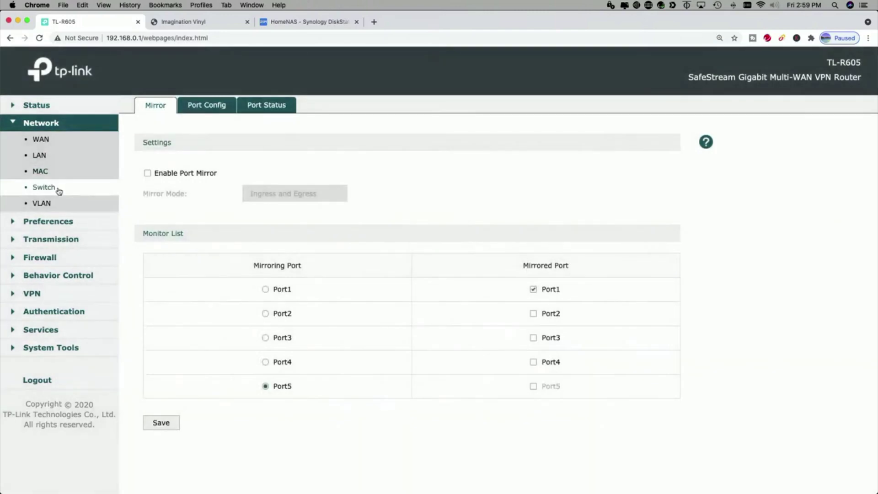
pyautogui.click(47, 204)
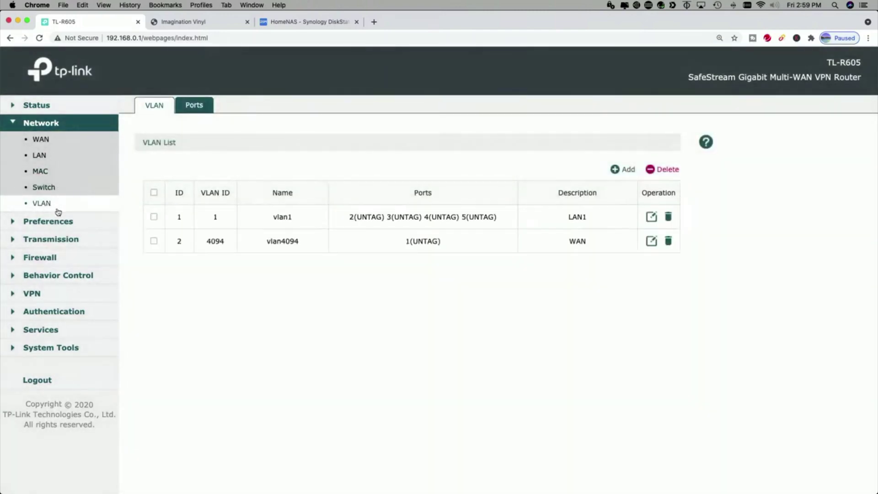
pyautogui.click(46, 188)
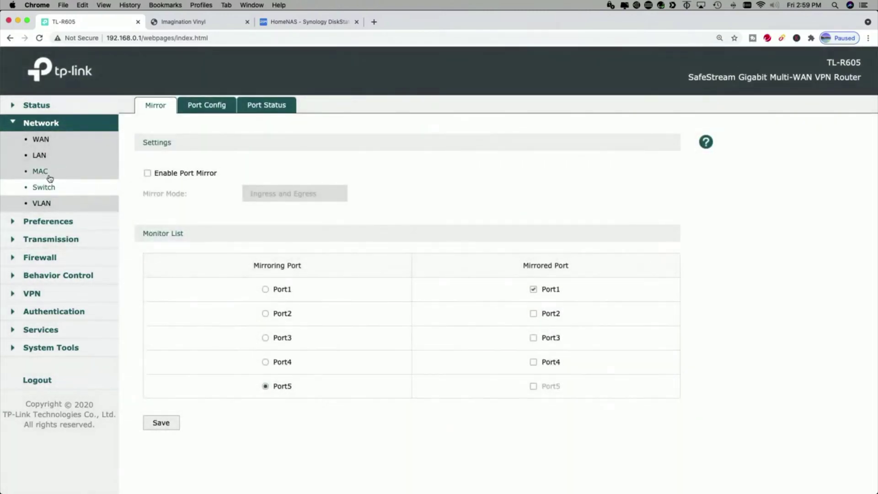
pyautogui.click(50, 178)
# Review the LAN DHCP server settings, DHCP client list and address reservation list.
pyautogui.click(47, 156)
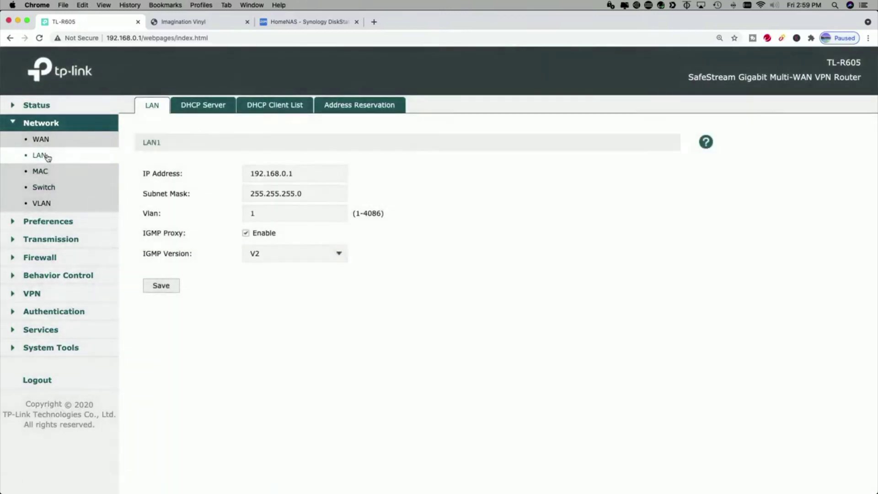
pyautogui.click(213, 109)
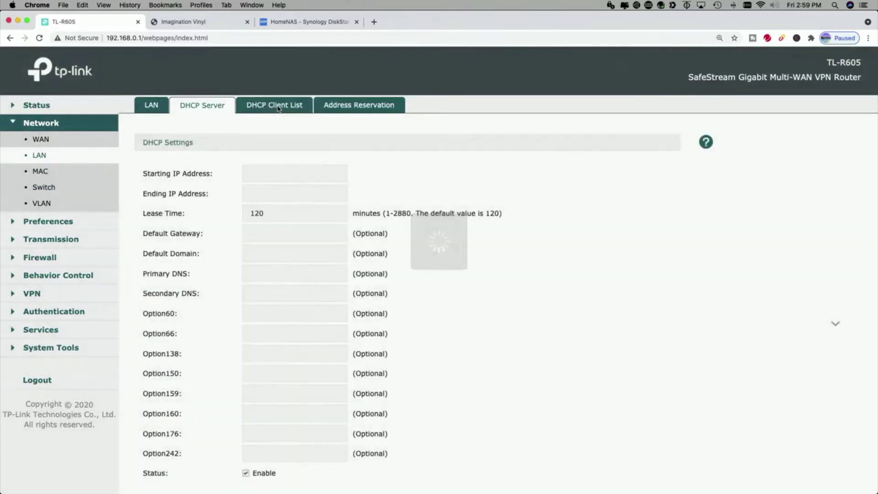
pyautogui.click(280, 106)
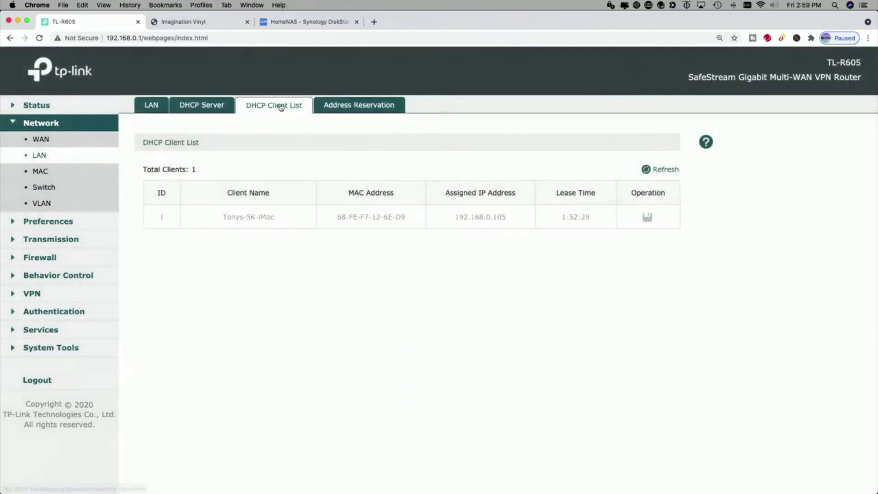
pyautogui.click(360, 106)
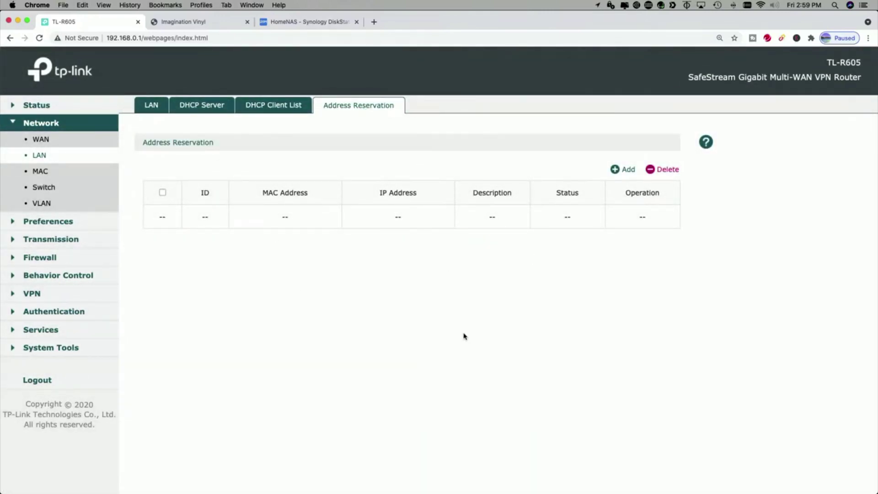
# Check MAC addresses, switch port settings and link status, the VLAN list, then expand Preferences.
pyautogui.click(53, 173)
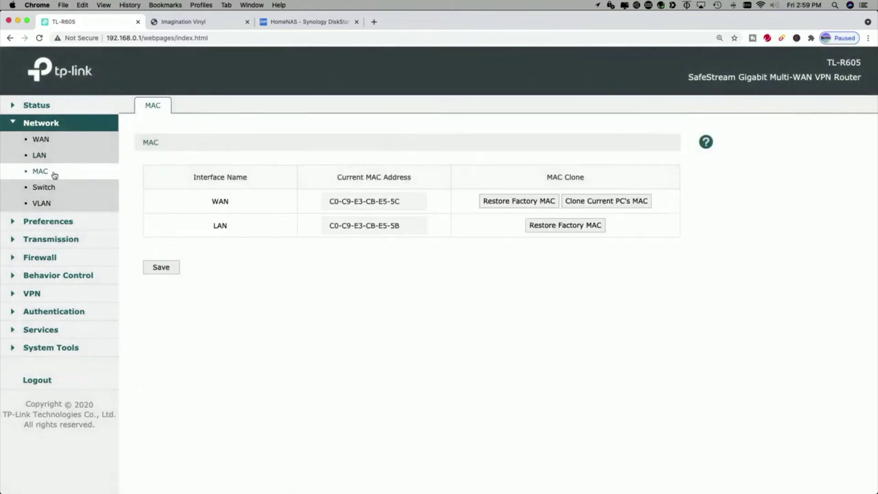
pyautogui.click(41, 188)
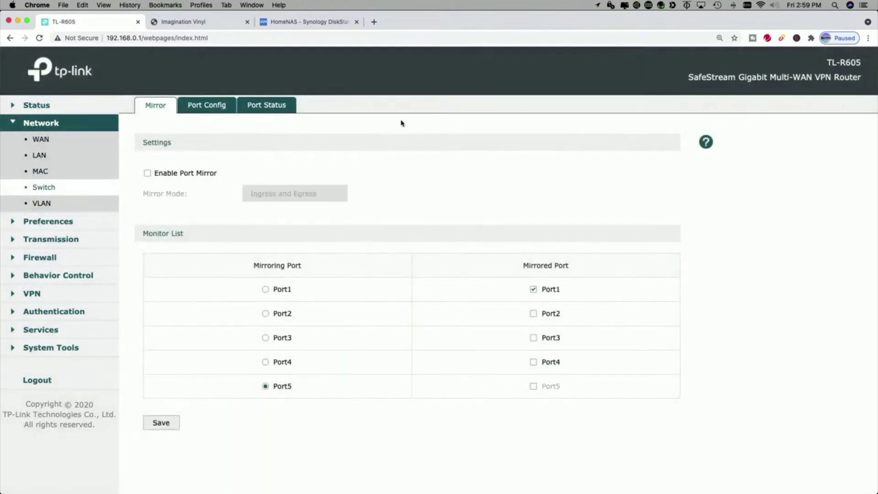
pyautogui.click(211, 106)
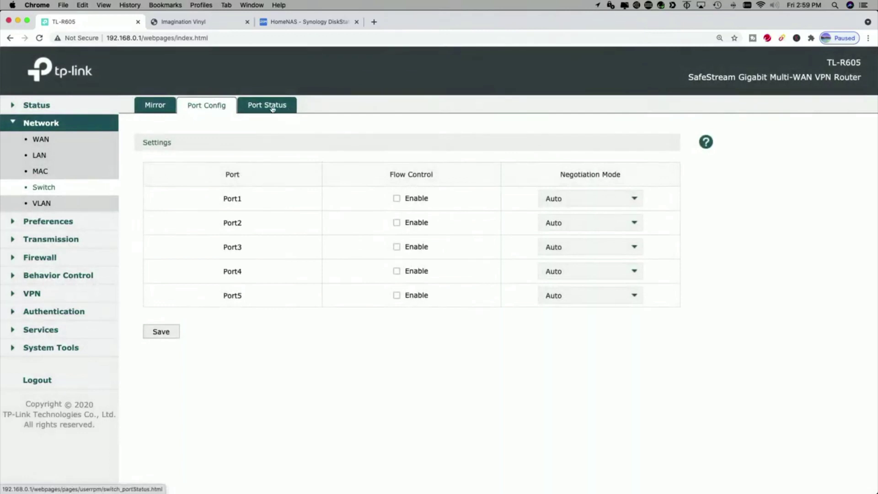
pyautogui.click(272, 108)
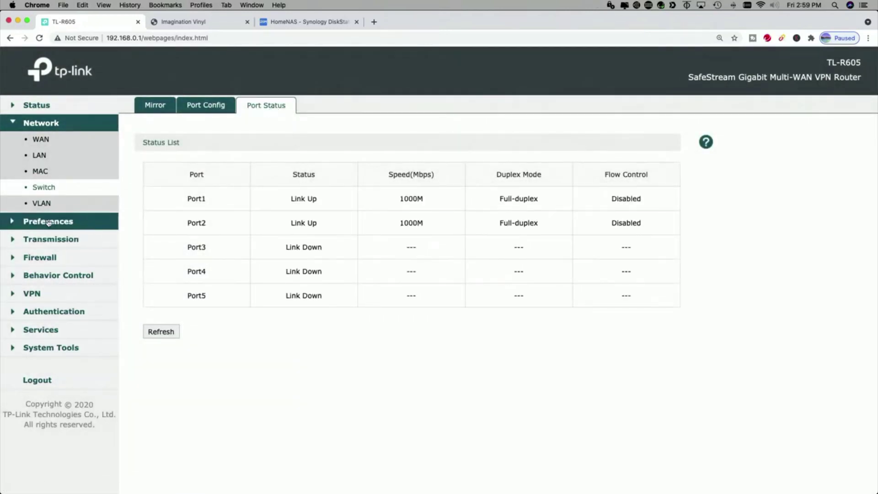
pyautogui.click(43, 204)
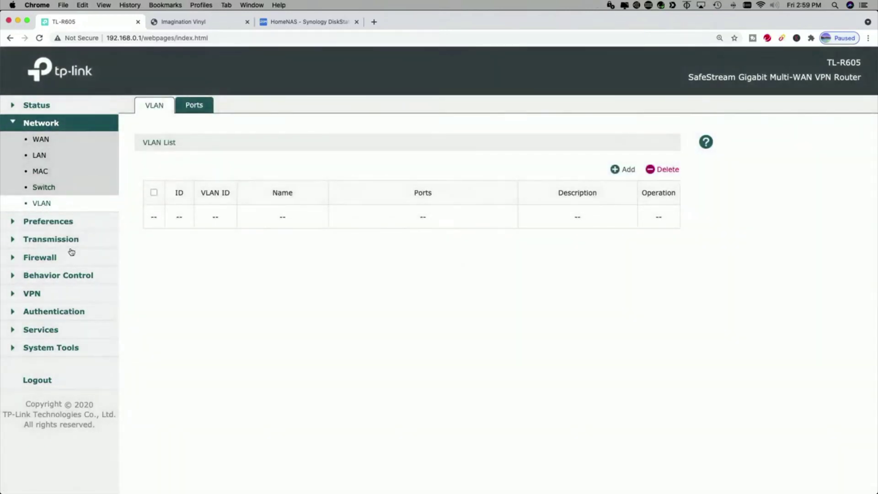
pyautogui.click(47, 223)
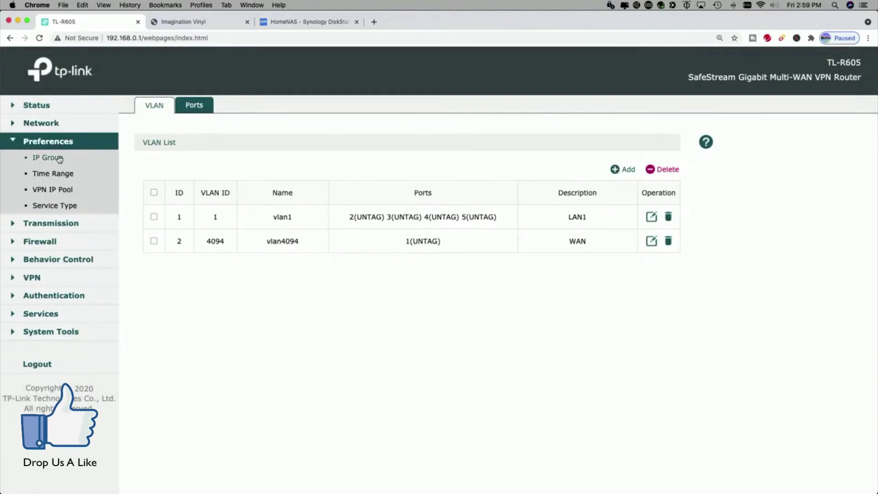
# Browse the IP Group, Time Range, VPN IP Pool and Service Type lists under Preferences.
pyautogui.click(60, 159)
pyautogui.click(62, 175)
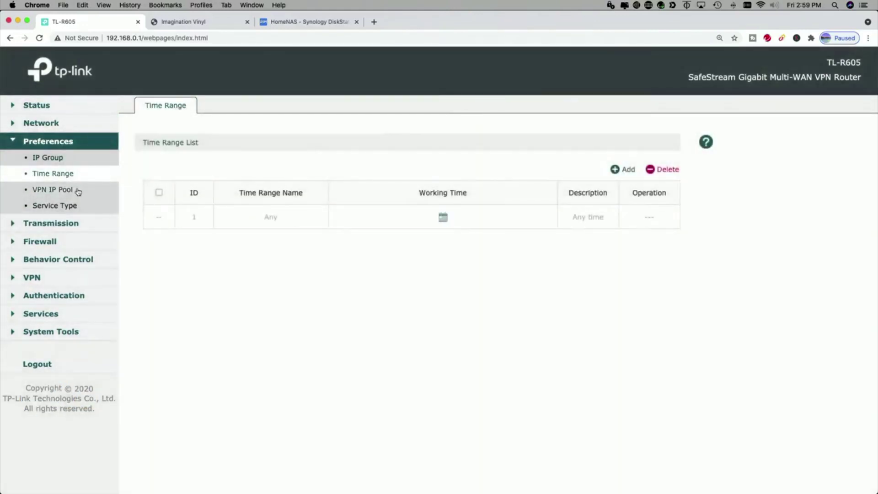
pyautogui.click(78, 192)
pyautogui.click(67, 210)
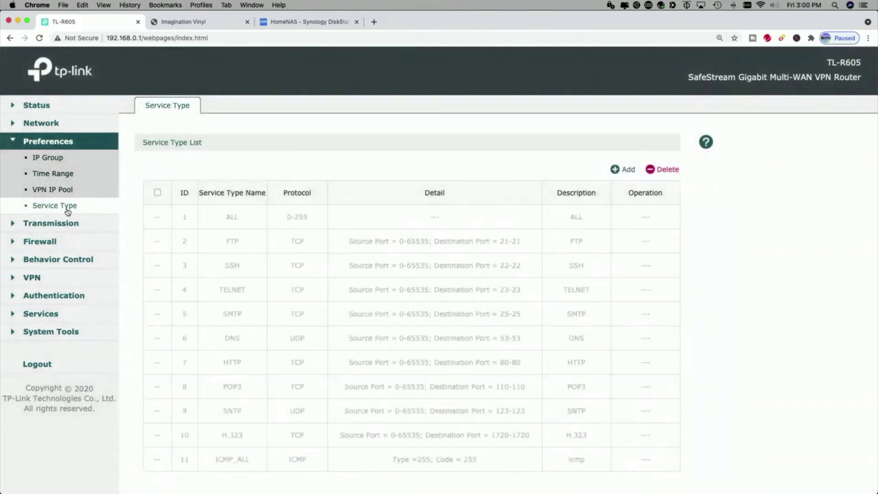
pyautogui.click(51, 223)
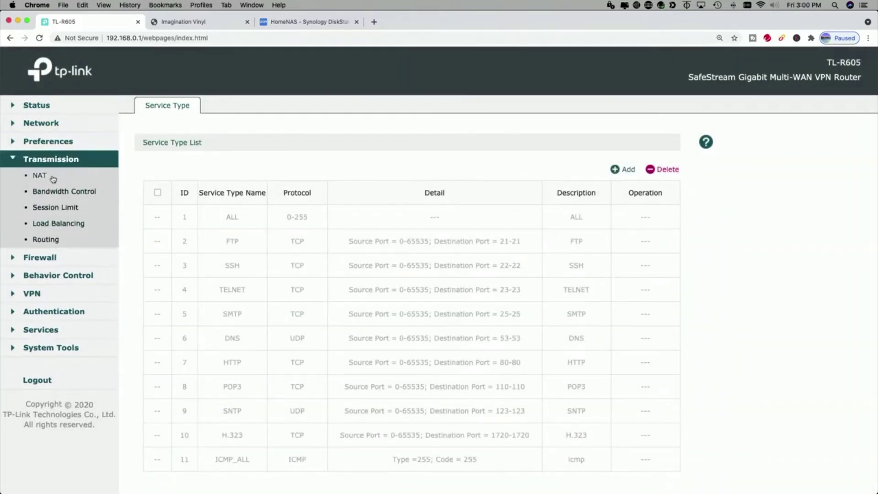
# Review the NAT virtual server, port triggering, NAT-DMZ and ALG tabs.
pyautogui.click(54, 179)
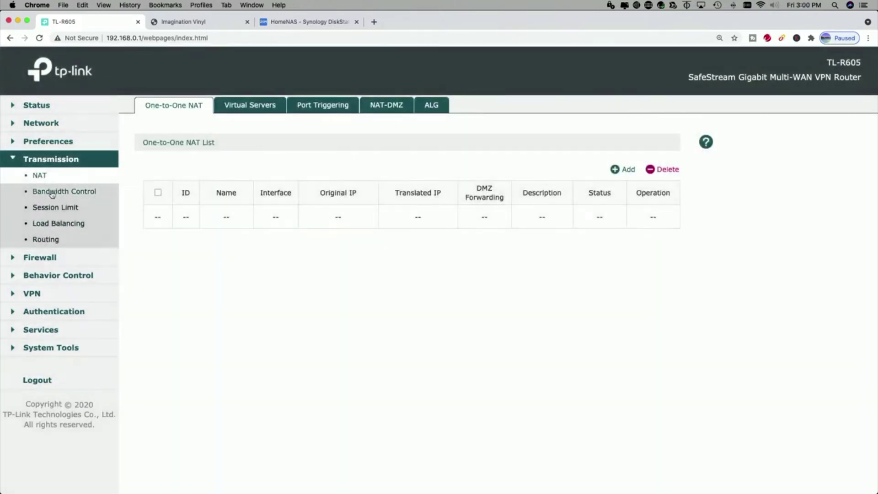
pyautogui.click(251, 107)
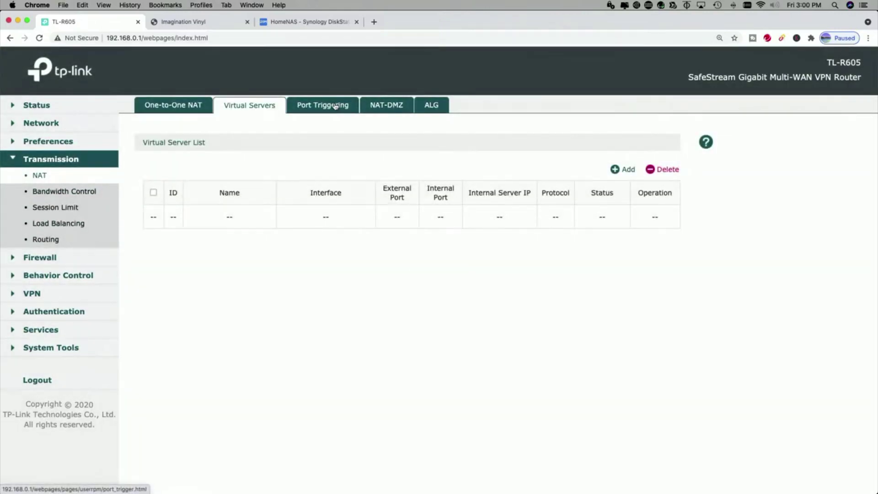
pyautogui.click(335, 106)
pyautogui.click(394, 108)
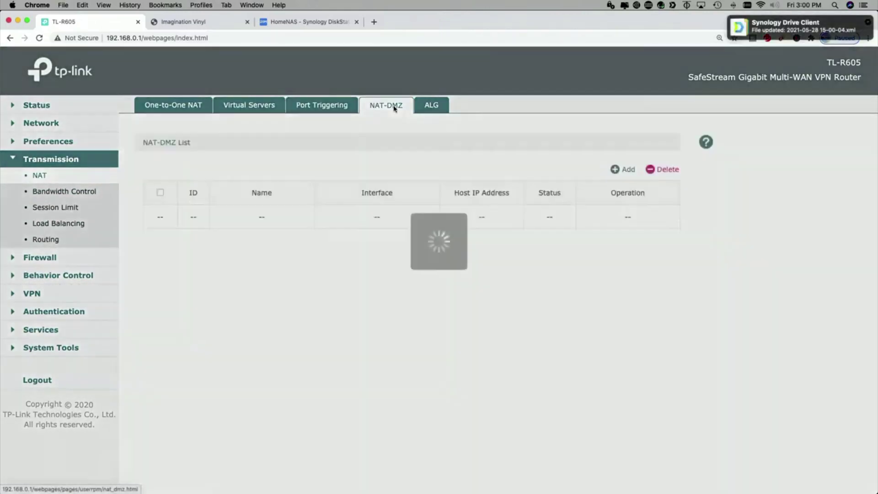
pyautogui.click(432, 107)
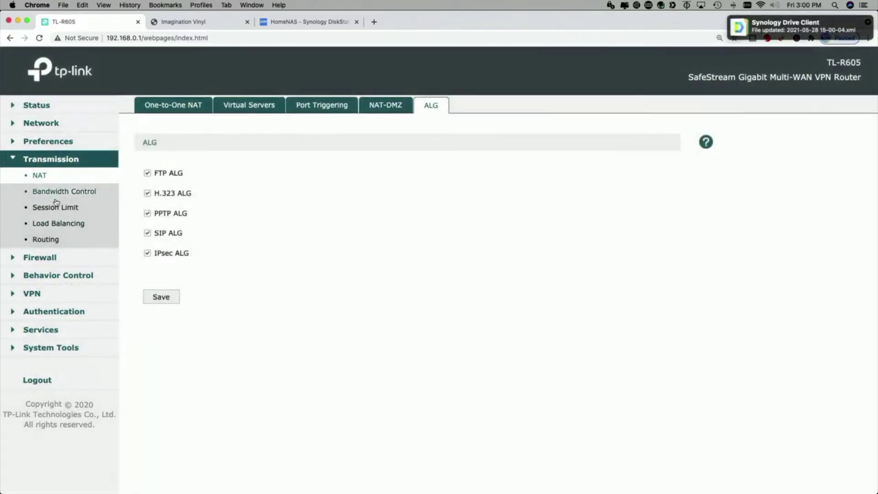
# Look through Bandwidth Control, Session Limit and its session monitor, revisiting NAT.
pyautogui.click(54, 192)
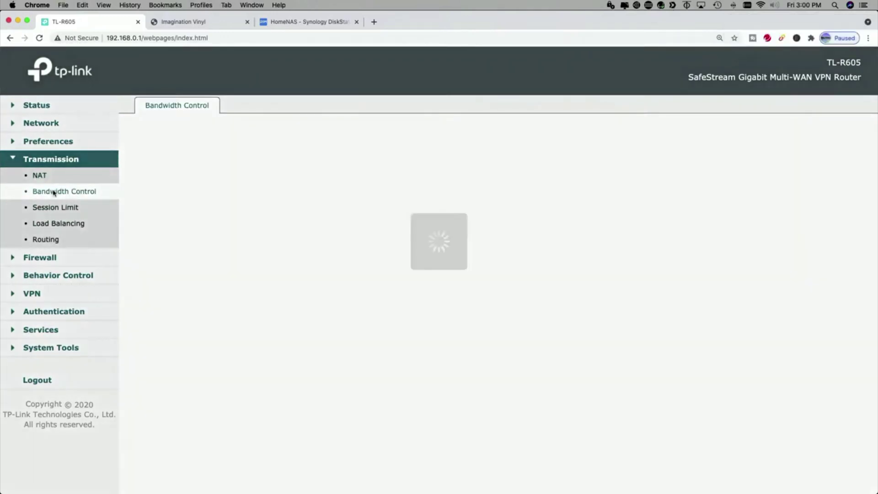
pyautogui.click(59, 209)
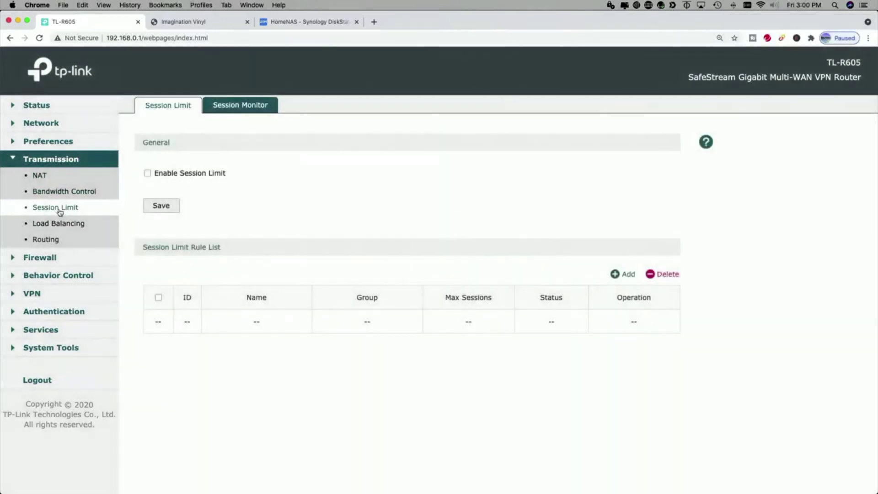
pyautogui.click(238, 109)
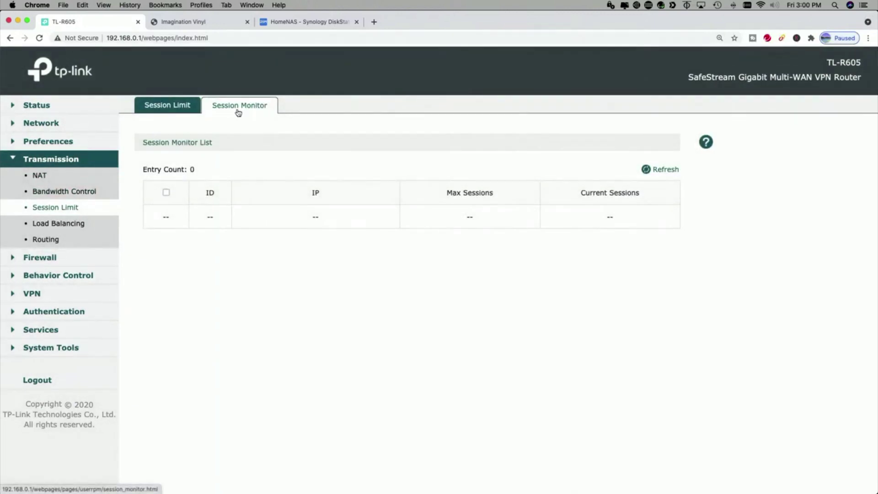
pyautogui.click(43, 178)
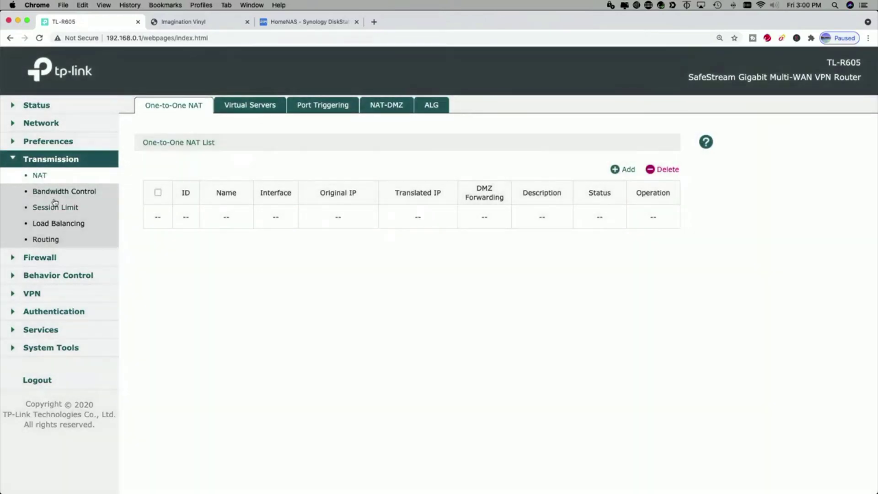
pyautogui.click(52, 193)
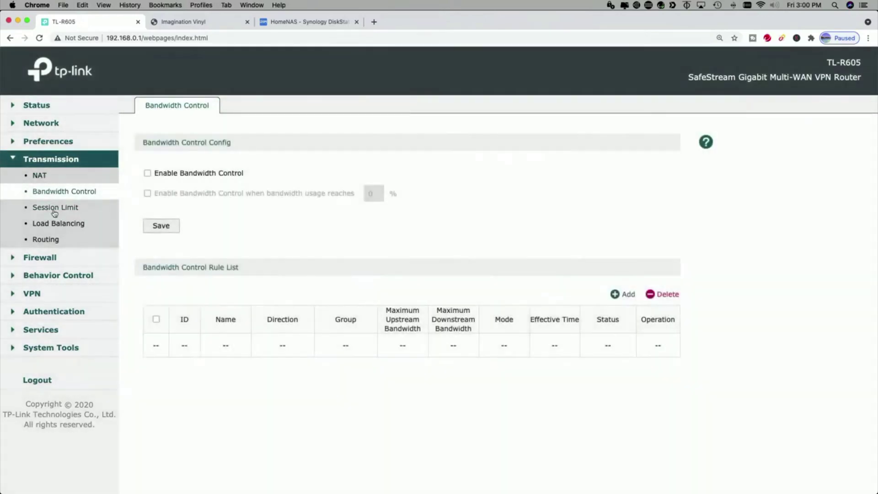
pyautogui.click(54, 209)
# Check Load Balancing's Online Detection and empty Link Backup rule list, then expand Firewall.
pyautogui.click(71, 225)
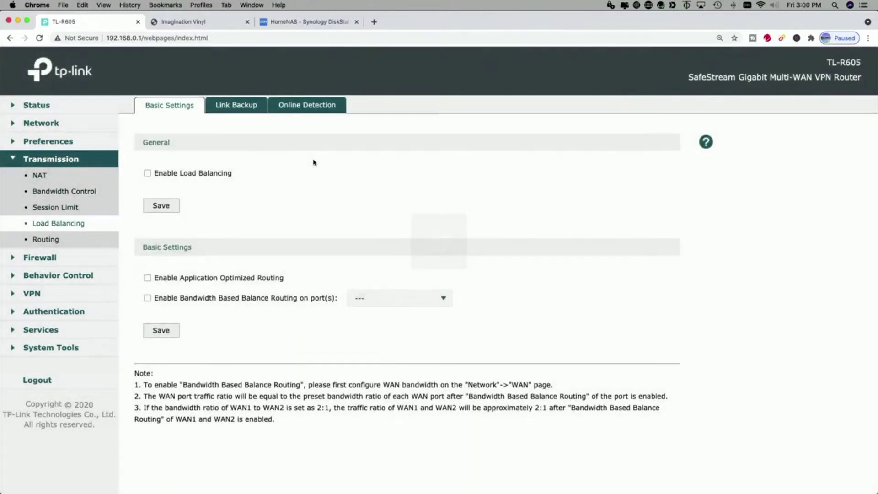
pyautogui.click(314, 106)
pyautogui.click(226, 108)
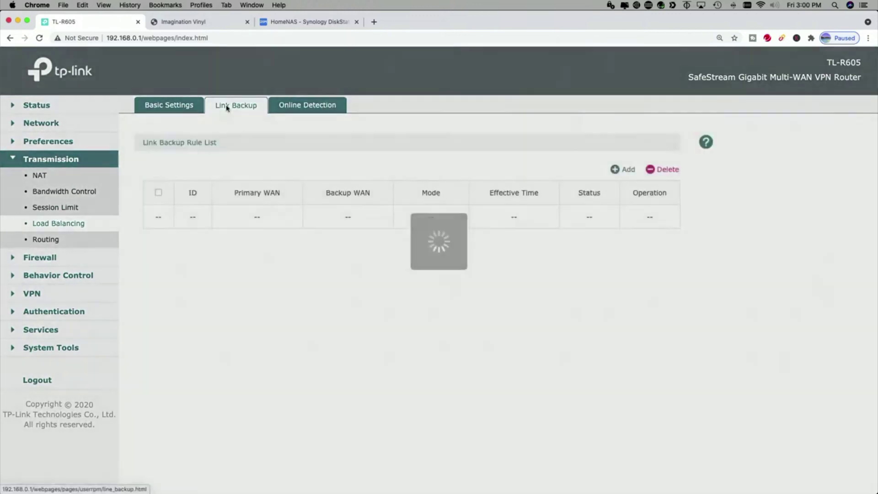
pyautogui.click(39, 261)
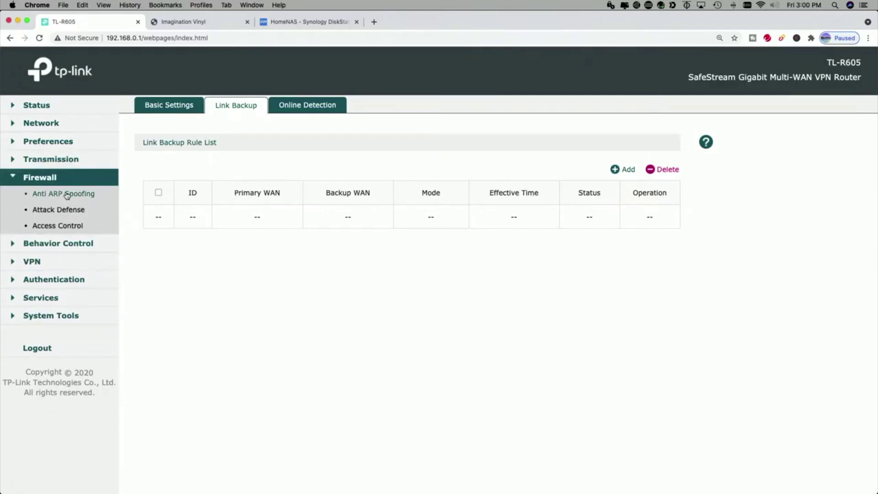
# Review the Firewall's Anti ARP Spoofing and Attack Defense settings.
pyautogui.click(67, 194)
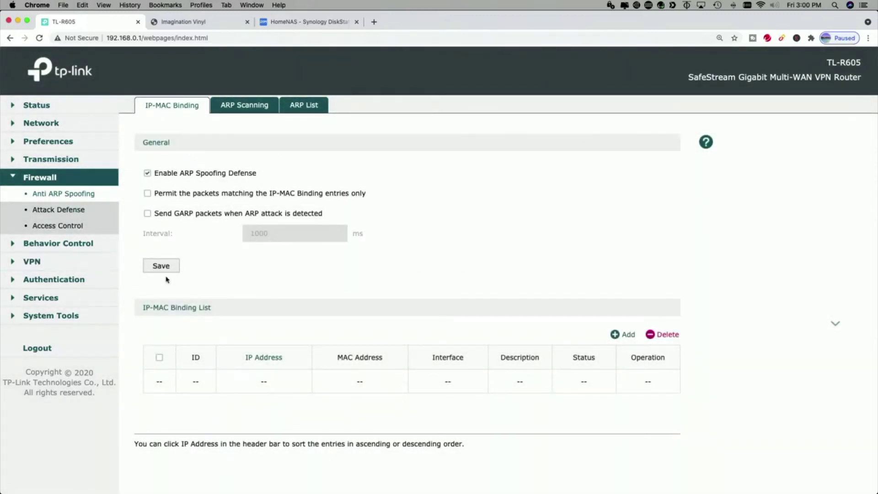
pyautogui.click(61, 193)
pyautogui.click(55, 211)
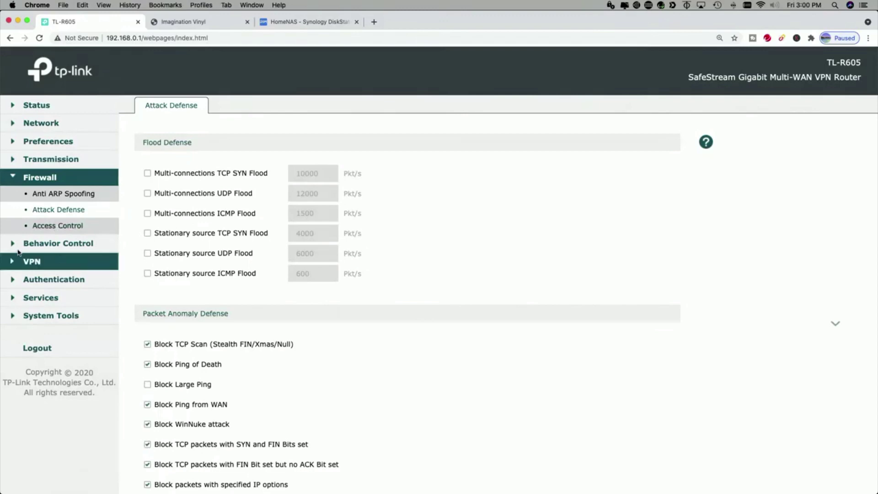
# Browse Behavior Control's Web Group Filtering and URL Filtering tabs, then expand VPN.
pyautogui.click(47, 243)
pyautogui.click(66, 214)
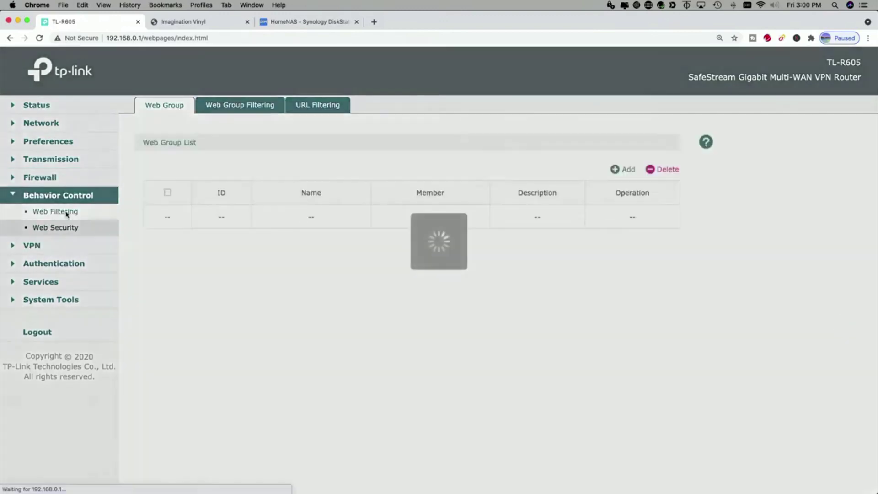
pyautogui.click(238, 106)
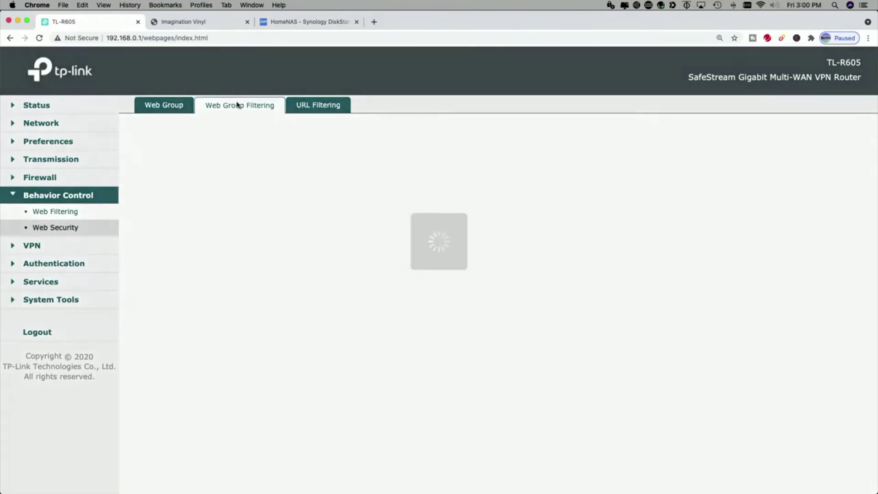
pyautogui.click(320, 105)
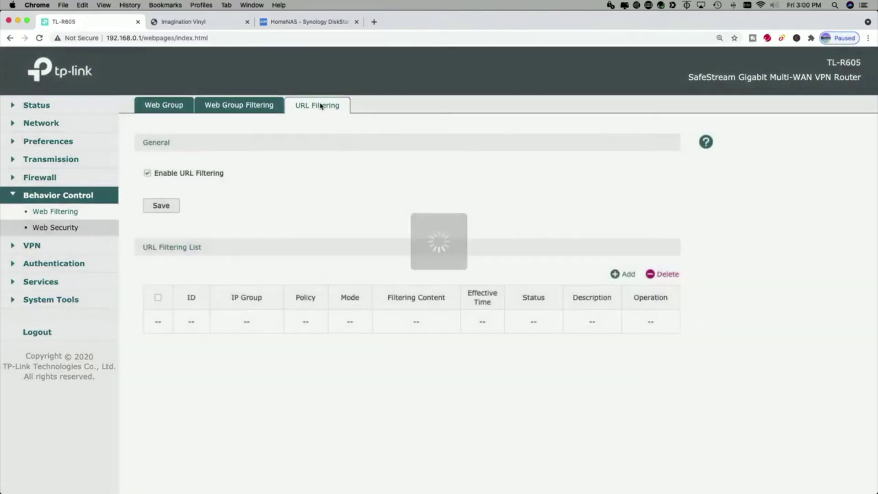
pyautogui.click(31, 247)
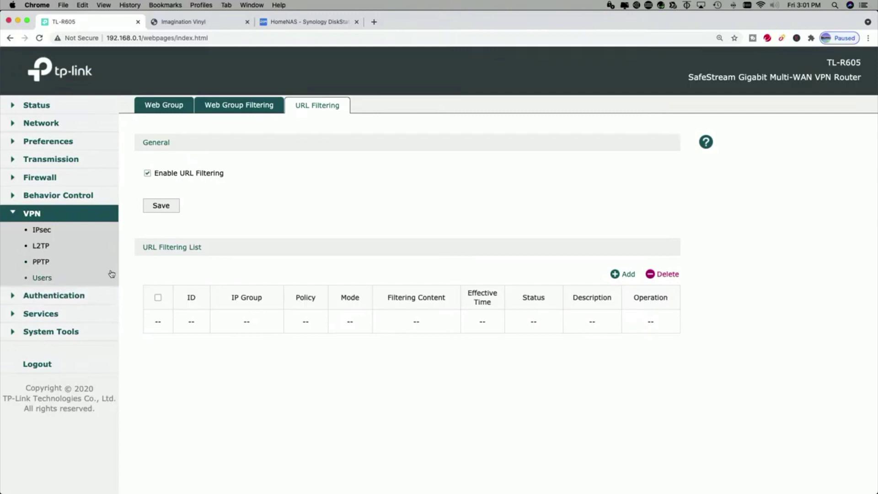
# Review Web Authentication, user management, configuration backup and Authentication Status pages.
pyautogui.click(52, 298)
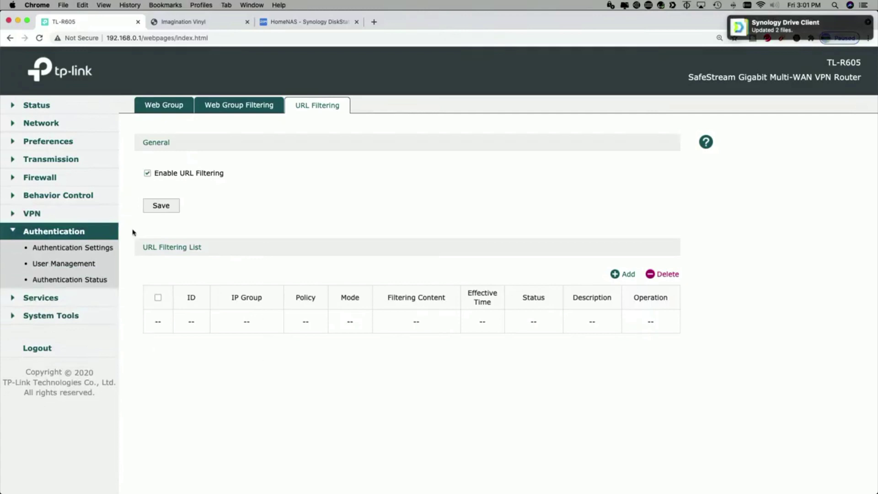
pyautogui.click(72, 252)
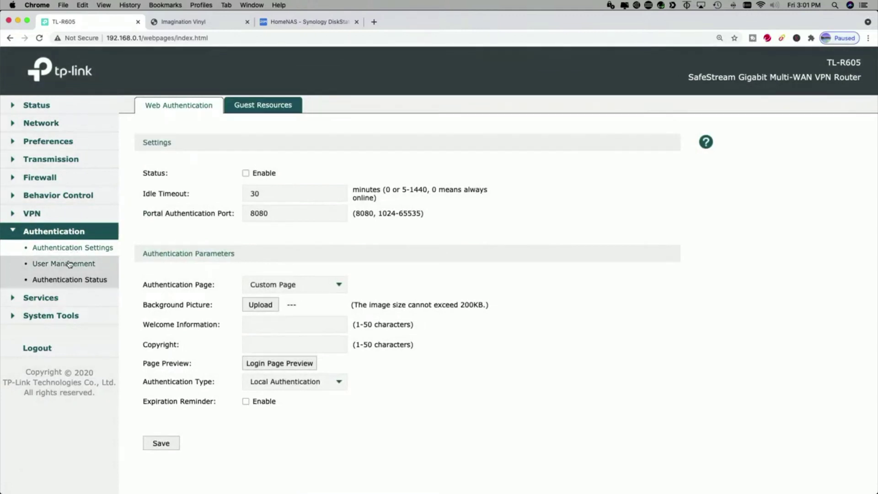
pyautogui.click(69, 264)
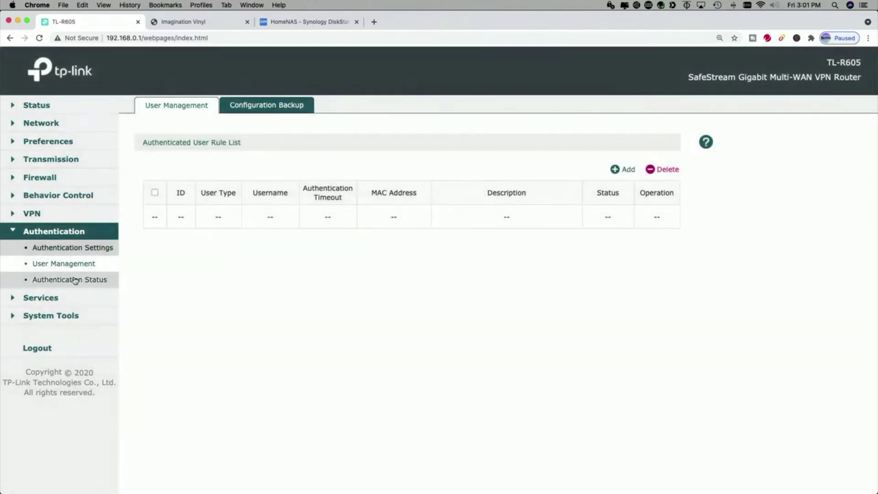
pyautogui.click(261, 105)
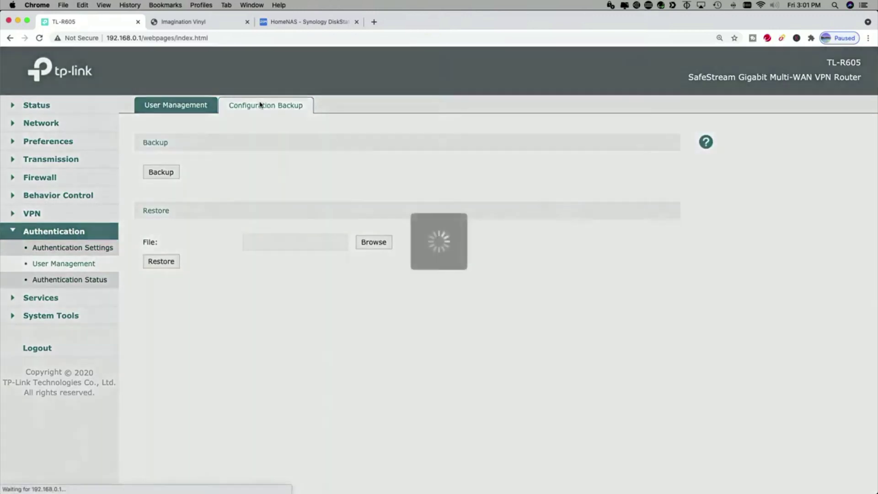
pyautogui.click(62, 285)
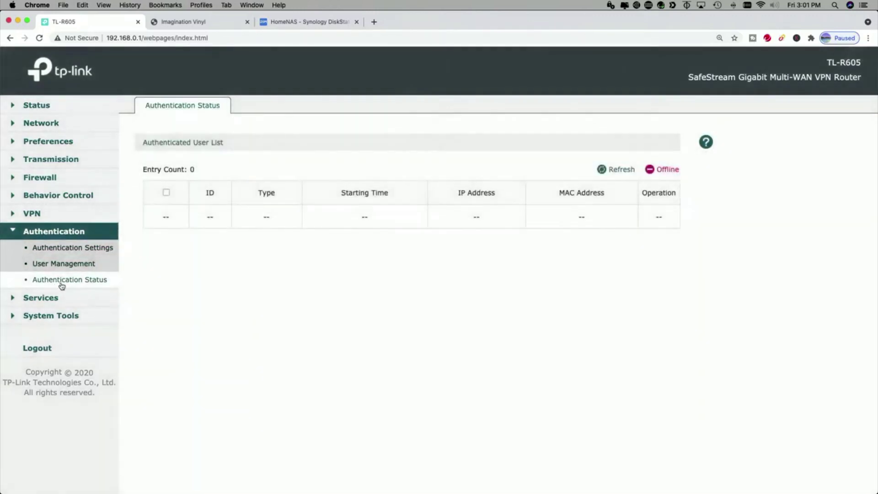
# Browse the Peanuthull, Comexe, DynDNS and NO-IP Dynamic DNS lists and UPnP, then expand System Tools.
pyautogui.click(36, 298)
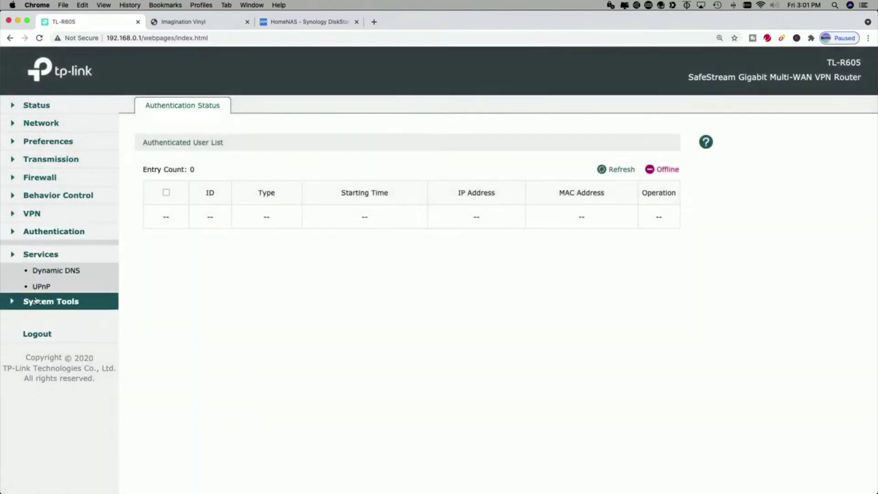
pyautogui.click(55, 268)
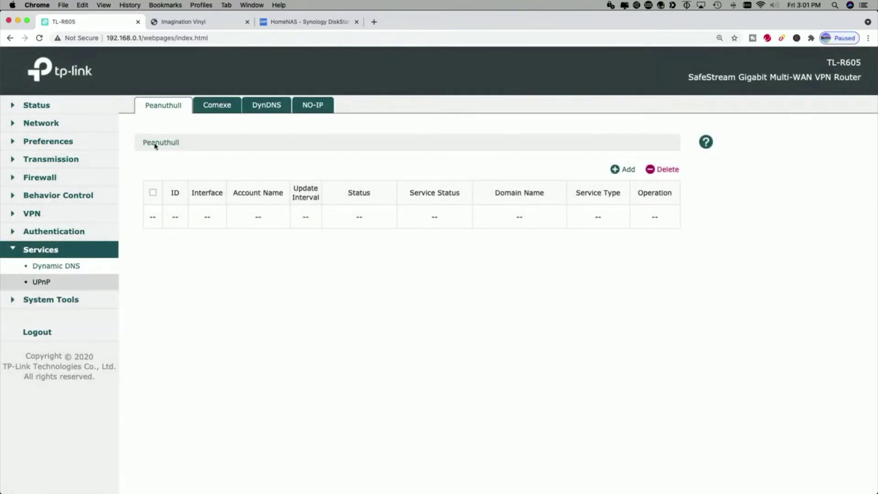
pyautogui.click(213, 107)
pyautogui.click(266, 105)
pyautogui.click(315, 105)
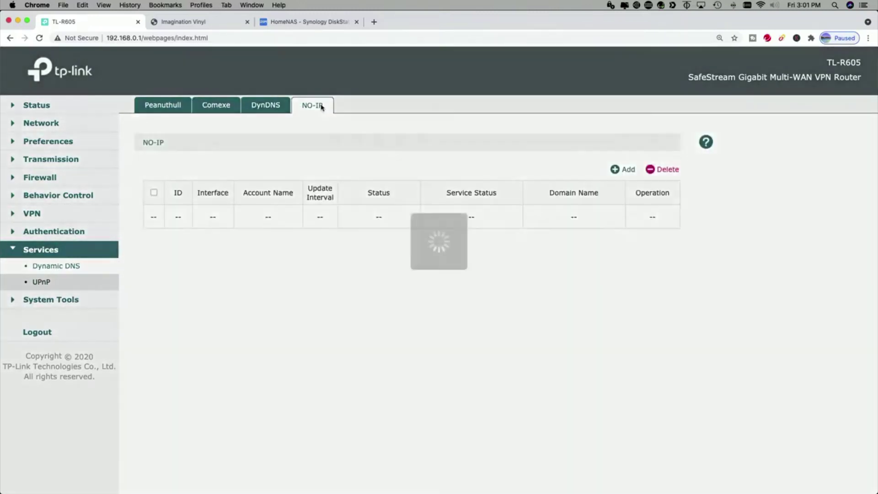
pyautogui.click(181, 109)
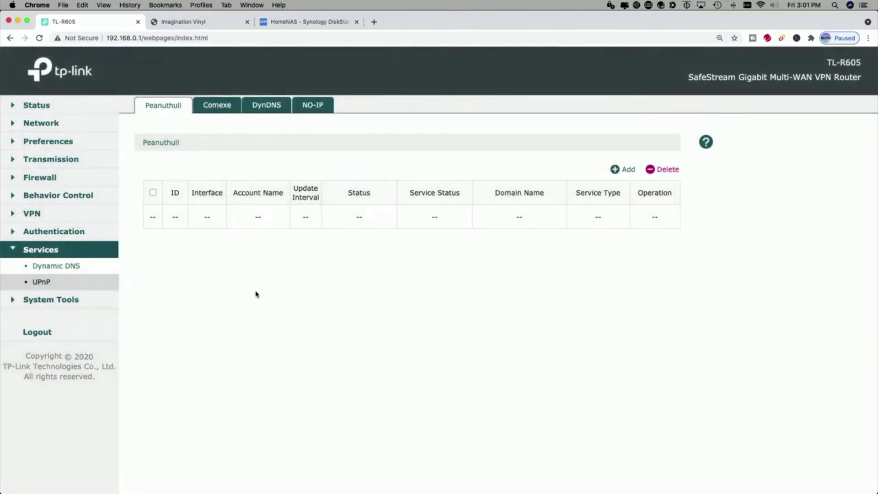
pyautogui.click(45, 283)
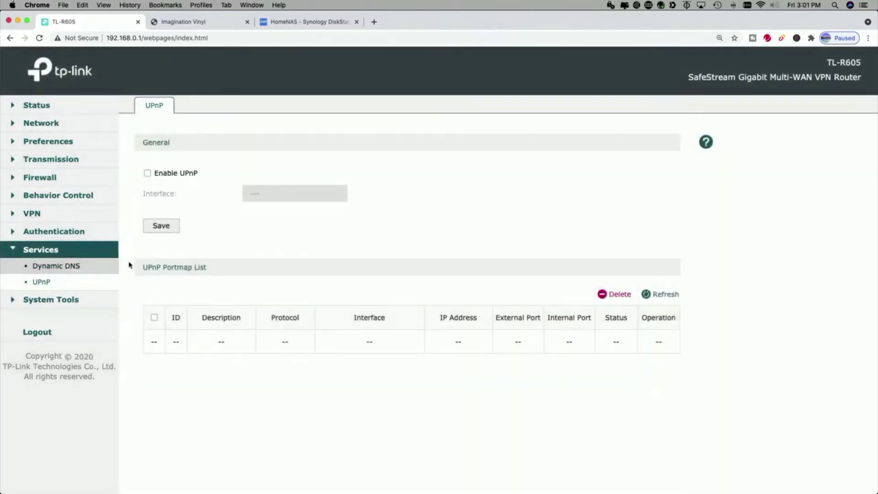
pyautogui.click(50, 299)
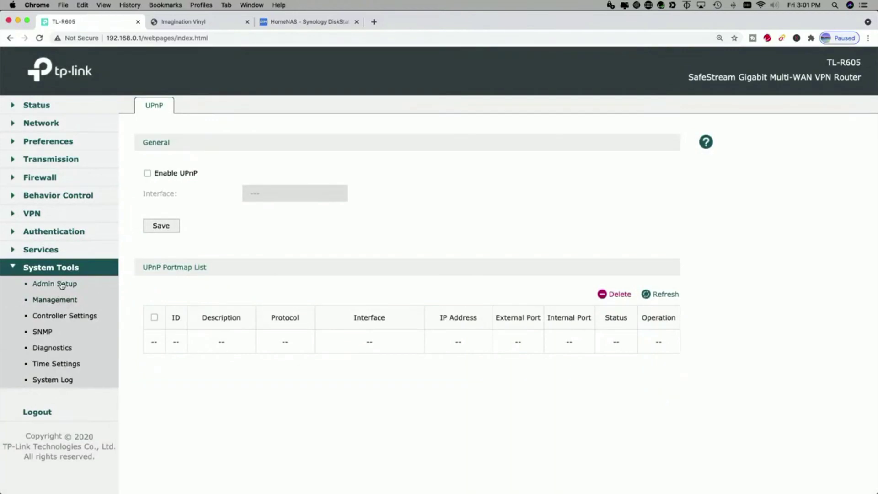
pyautogui.click(62, 284)
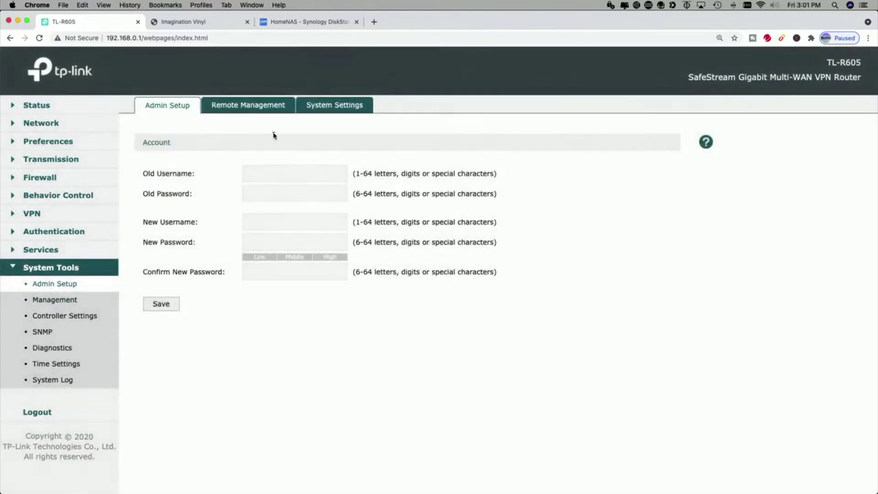
pyautogui.click(246, 106)
pyautogui.click(337, 105)
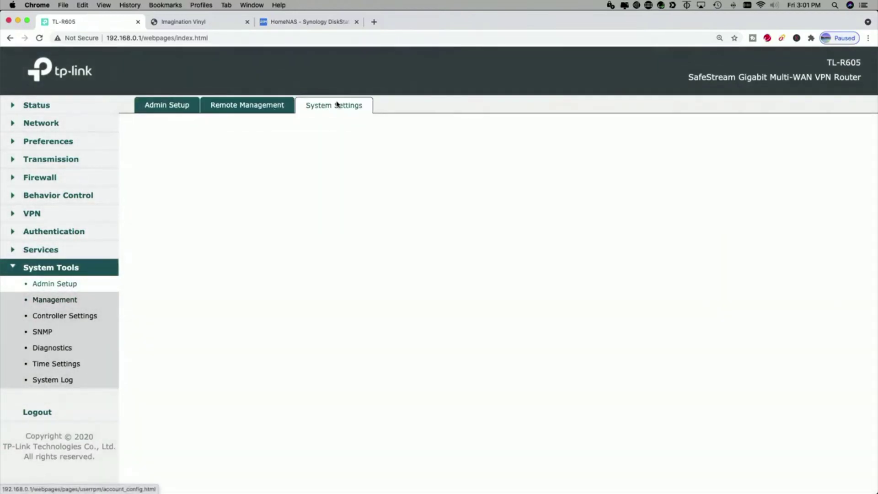
pyautogui.click(154, 104)
# Browse the Management backup and restore, reboot and firmware upgrade tabs.
pyautogui.click(53, 299)
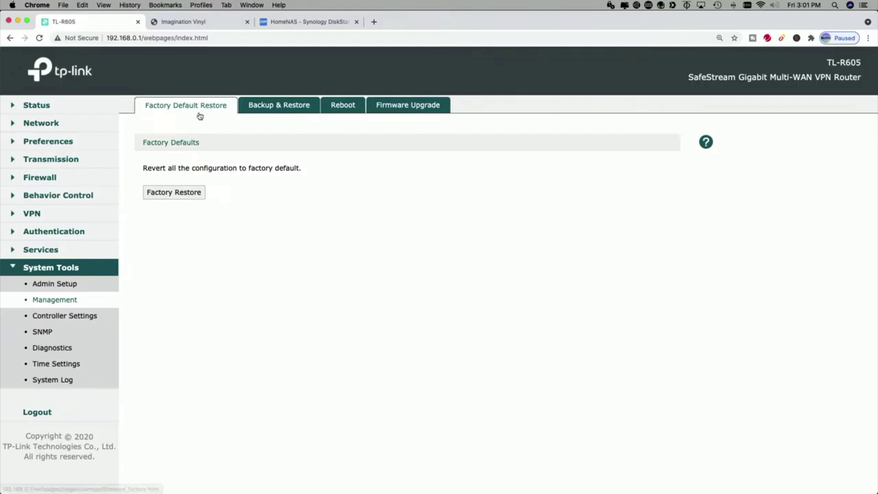
pyautogui.click(277, 106)
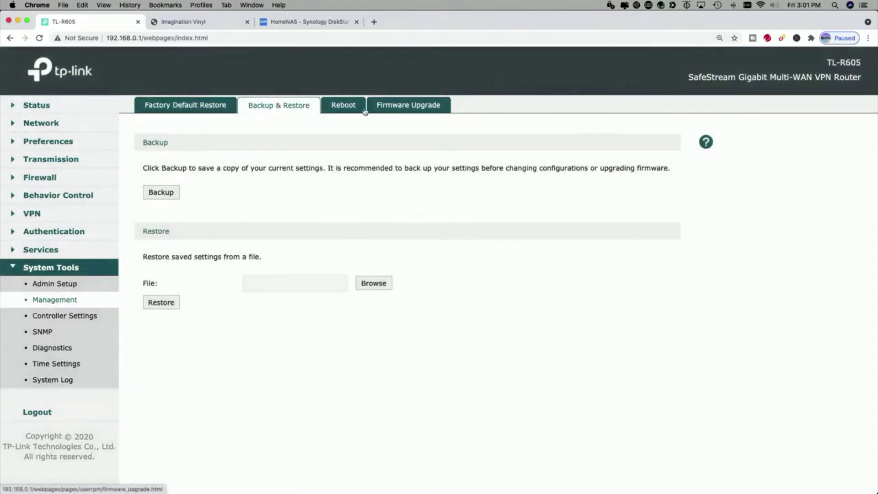
pyautogui.click(349, 107)
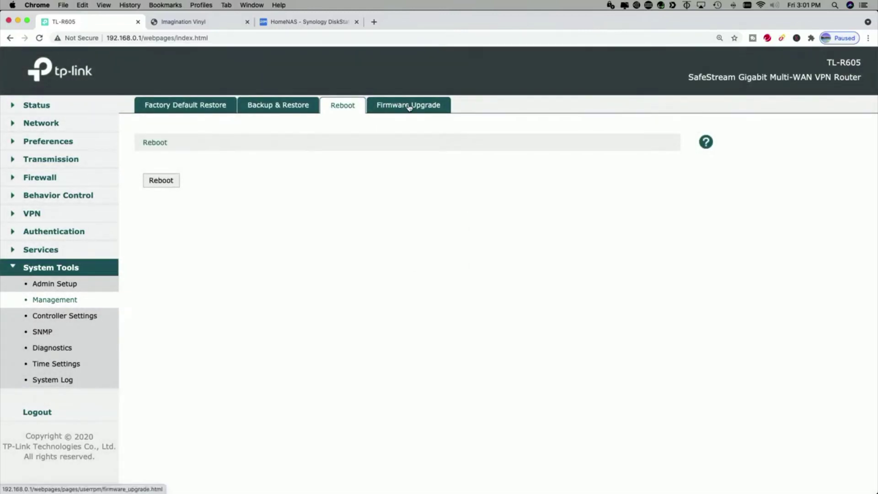
pyautogui.click(408, 106)
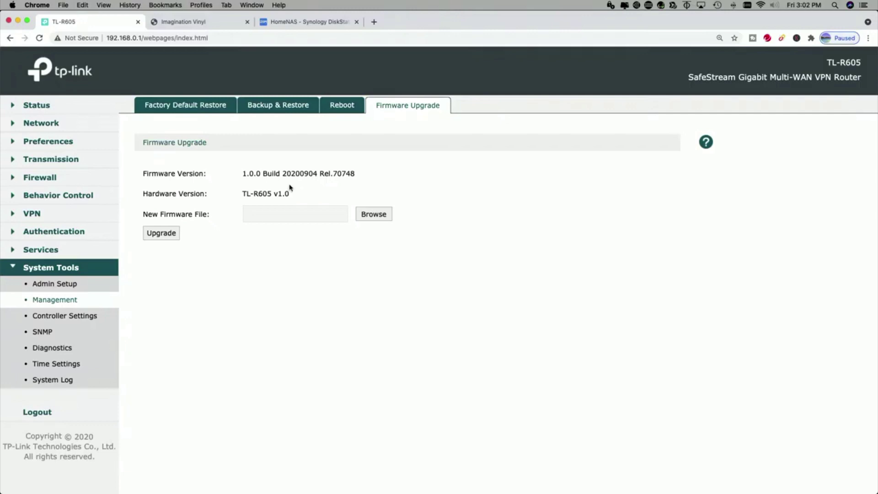
# Look through Controller Settings, SNMP, Diagnostics and Time Settings, ending on the System Log.
pyautogui.click(69, 315)
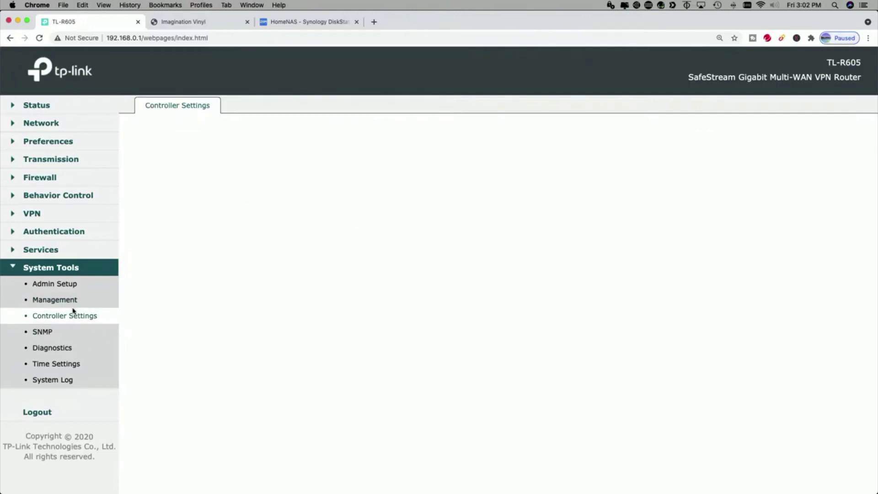
pyautogui.click(50, 335)
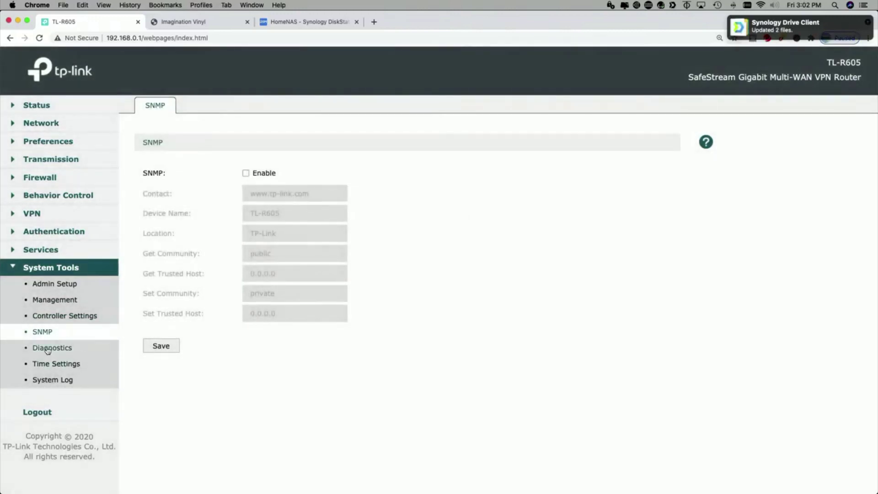
pyautogui.click(57, 349)
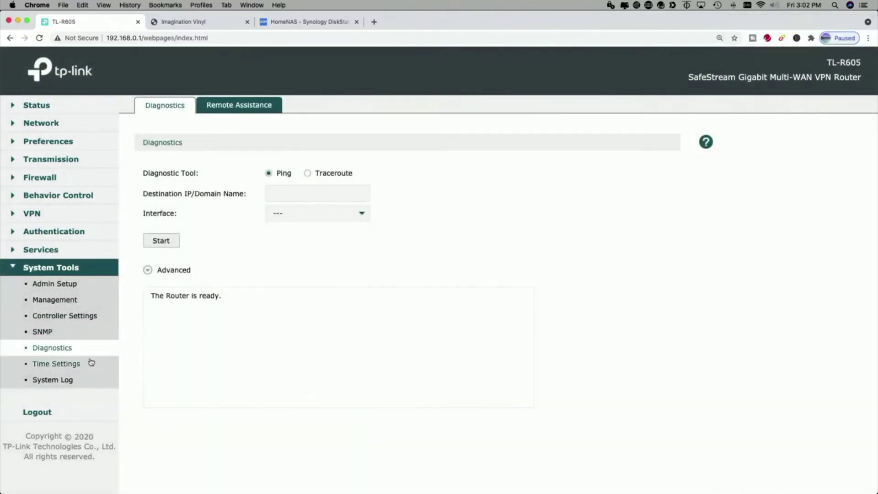
pyautogui.click(69, 365)
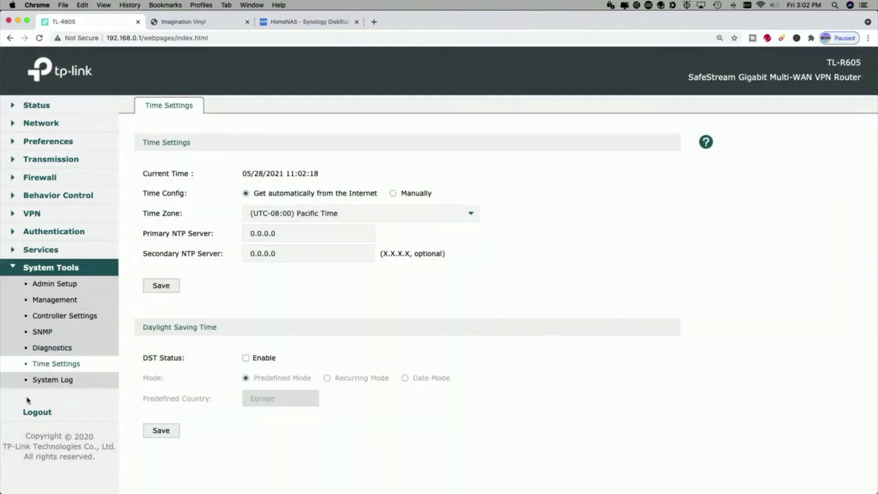
pyautogui.click(52, 382)
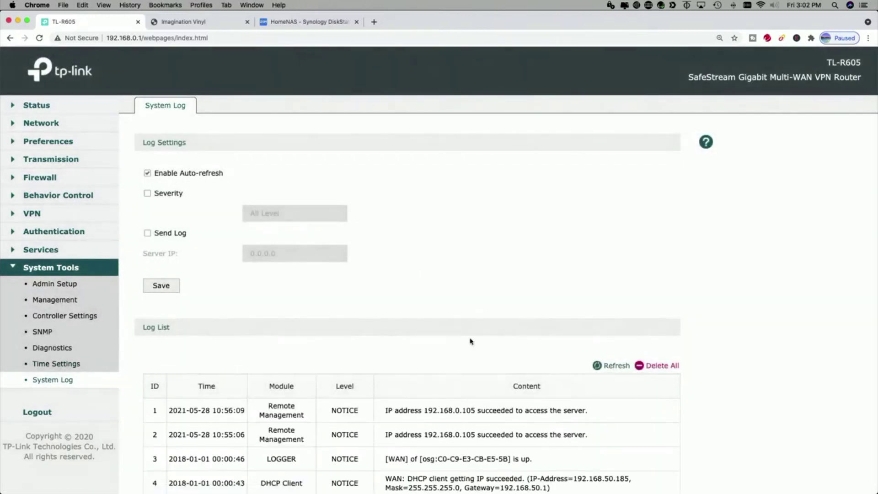